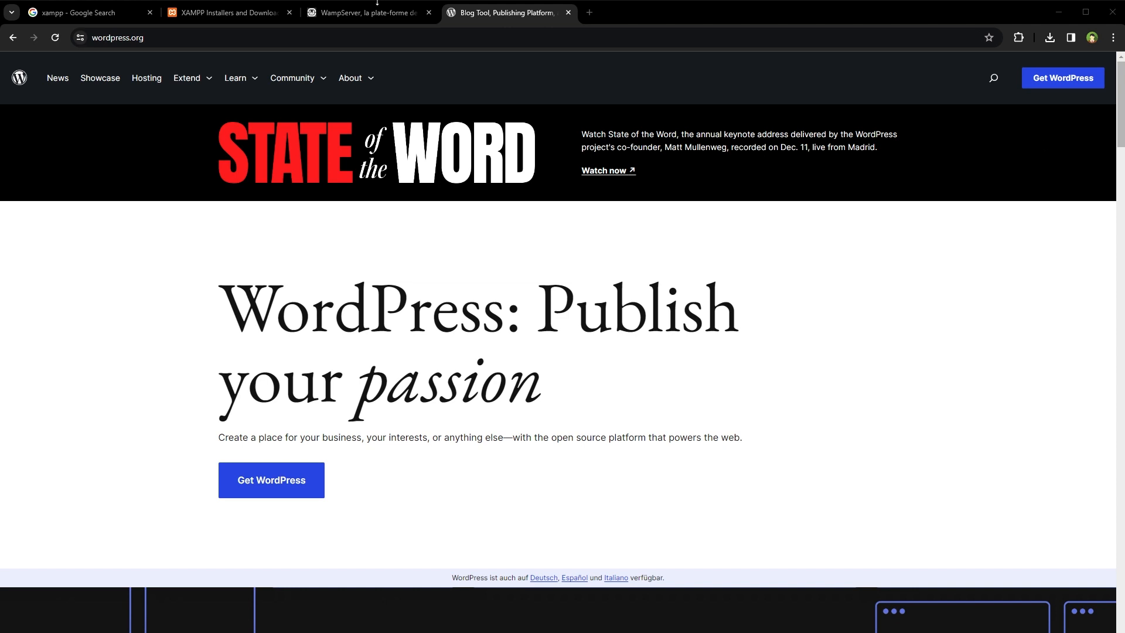
- Compare the XAMPP downloads, WampServer and xampp search pages, ending on XAMPP downloads
left_click(253, 10)
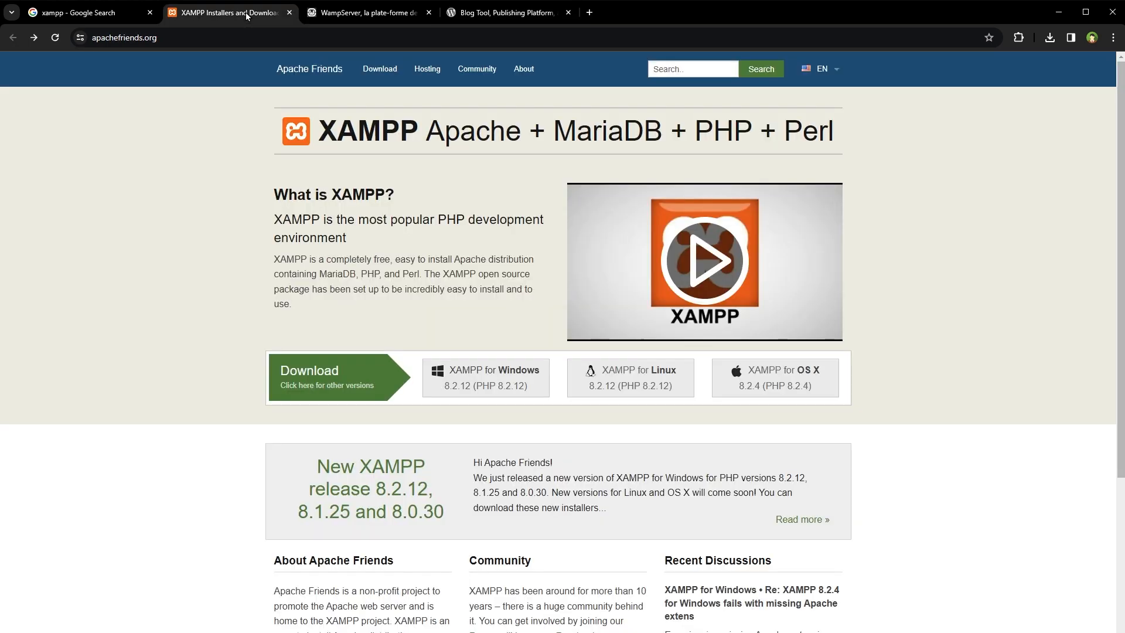
left_click(337, 16)
left_click(132, 14)
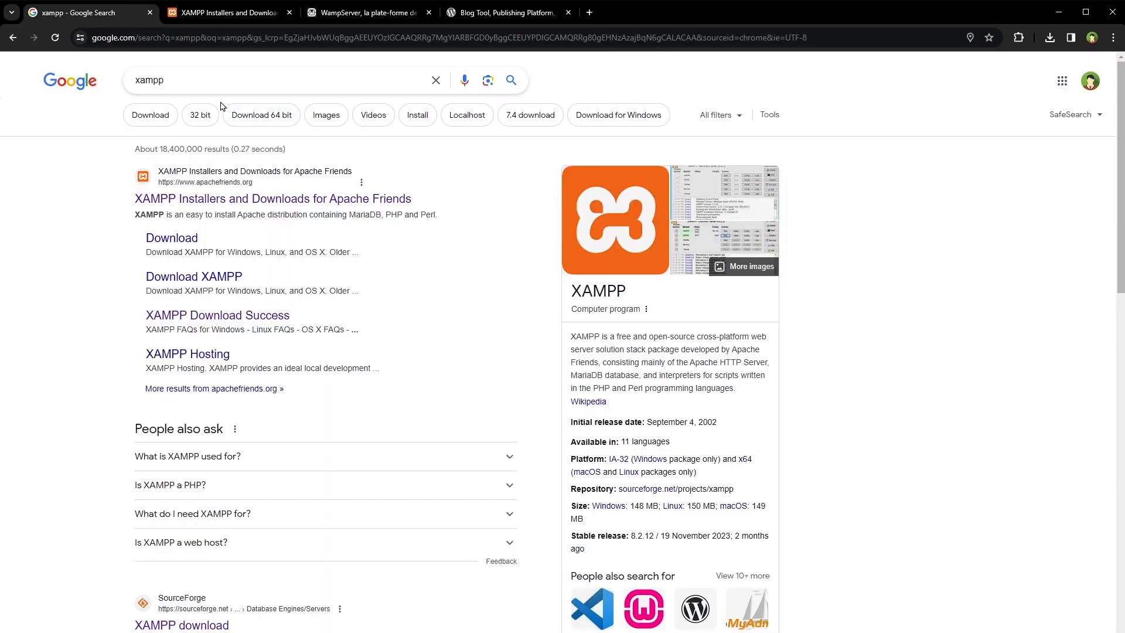
left_click_drag(178, 84, 87, 82)
left_click(229, 12)
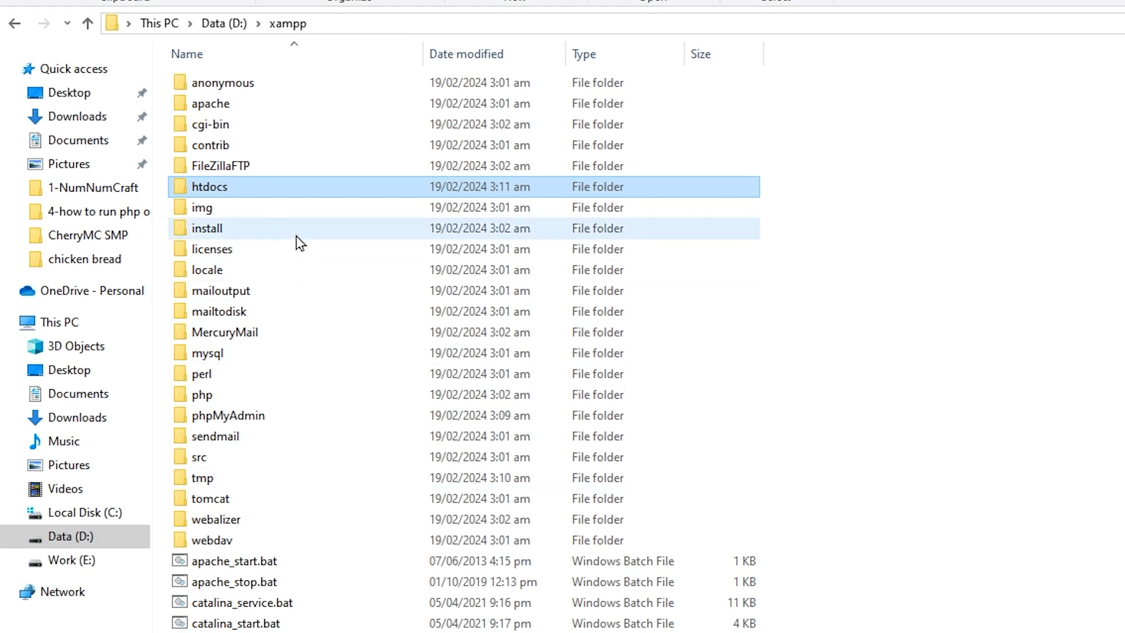
- Go into D:\xampp\htdocs\projects in File Explorer
double_click(322, 190)
key("p")
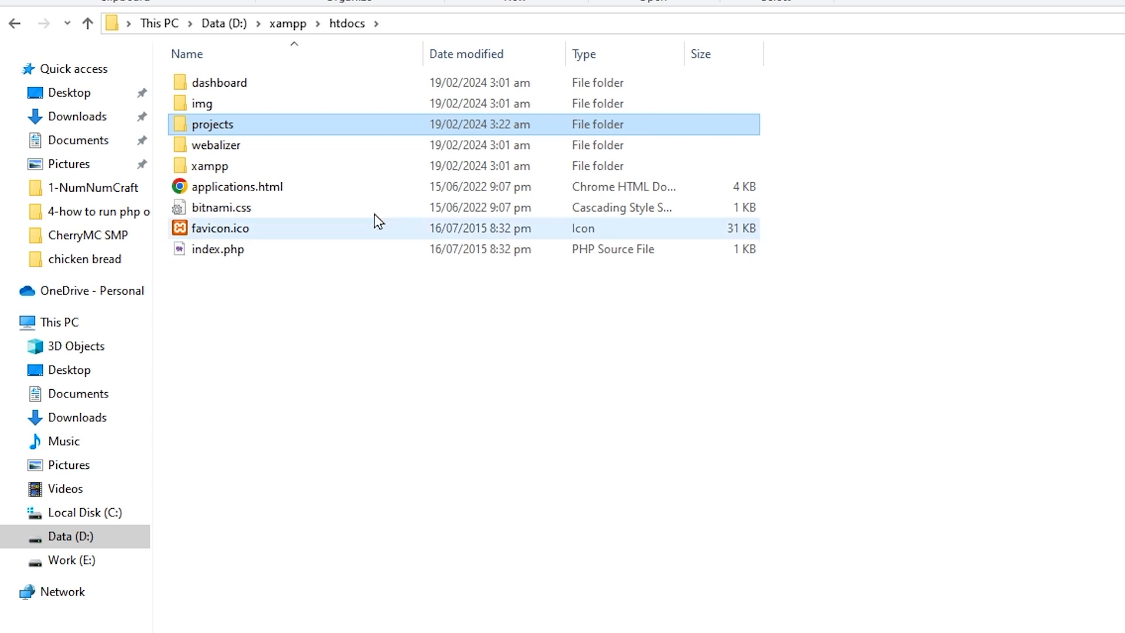
double_click(318, 130)
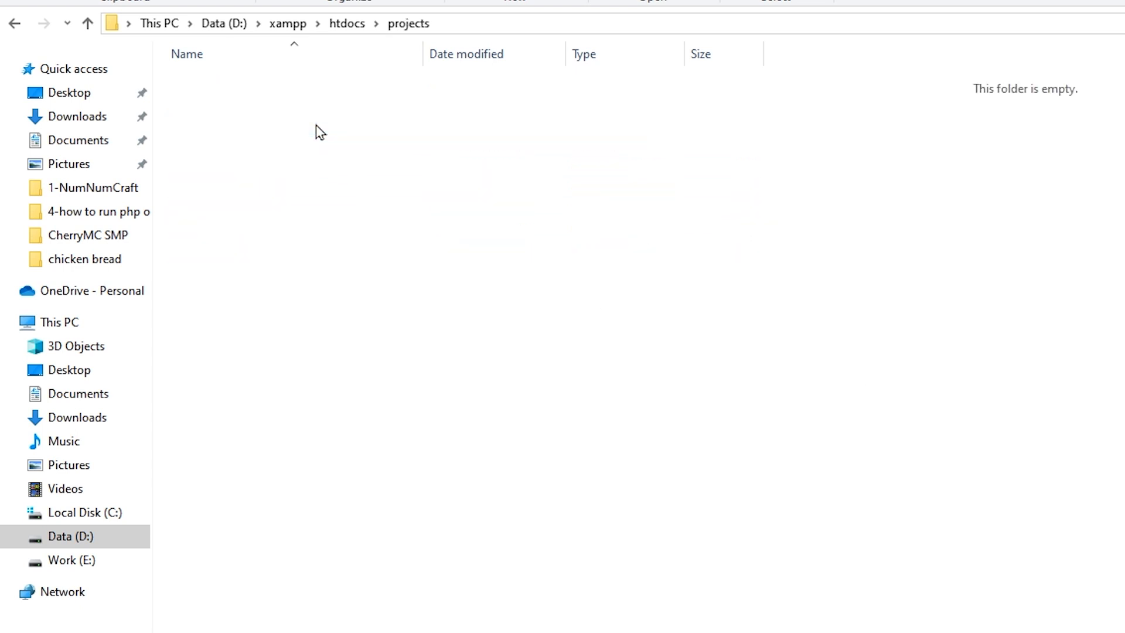
- Create a new folder named wsp-one inside projects
right_click(470, 166)
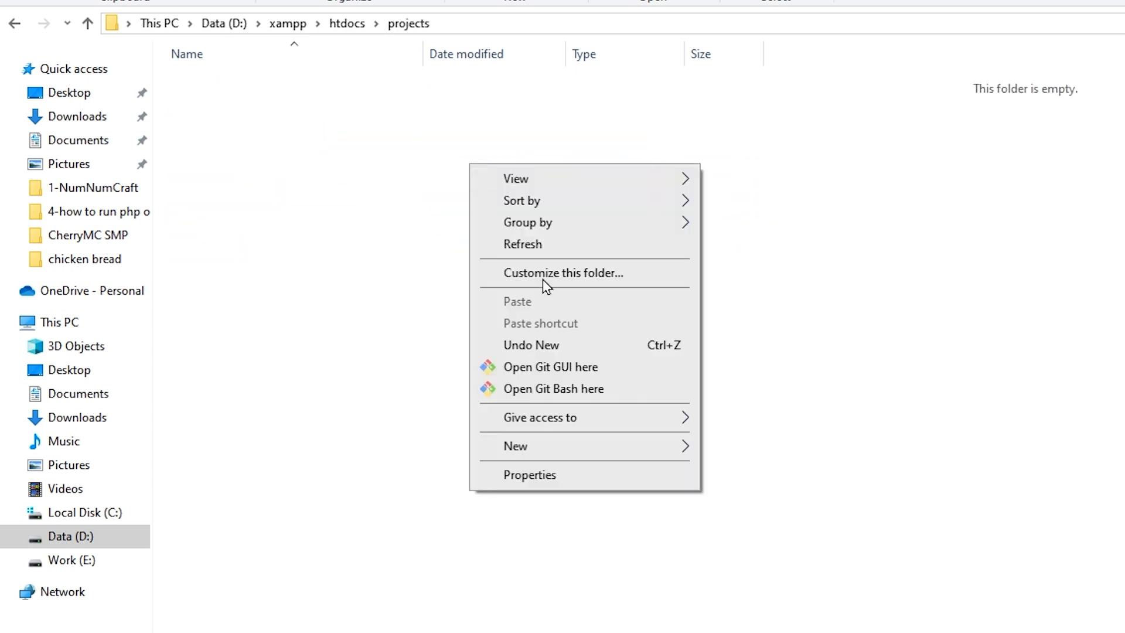
mouse_move(609, 453)
left_click(769, 452)
type("wsp-one")
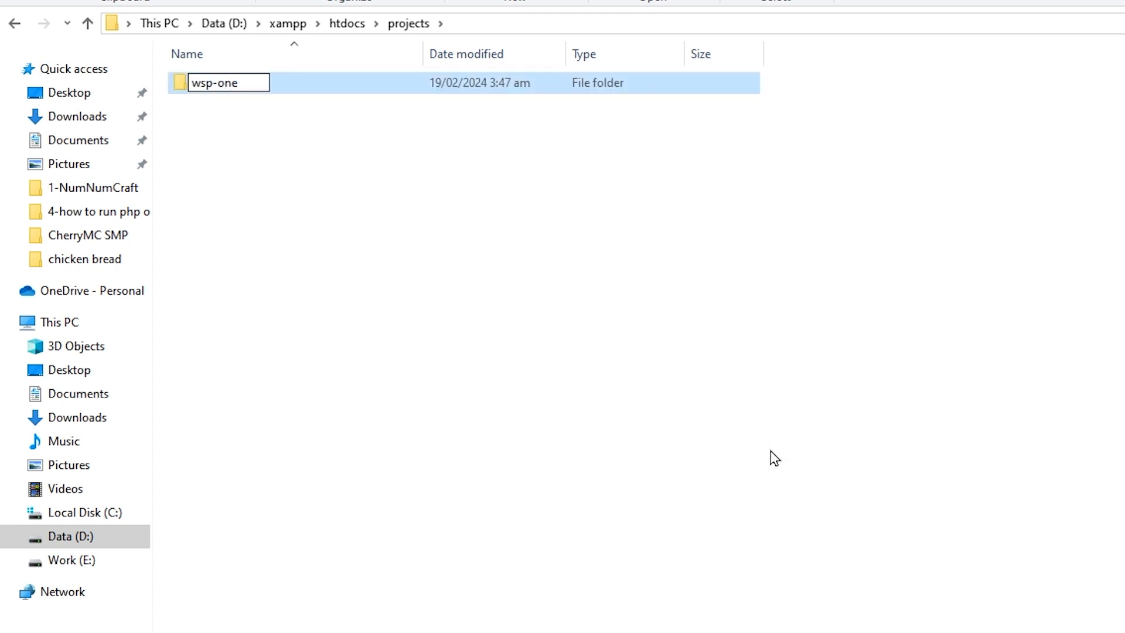
key("Return")
key("Return")
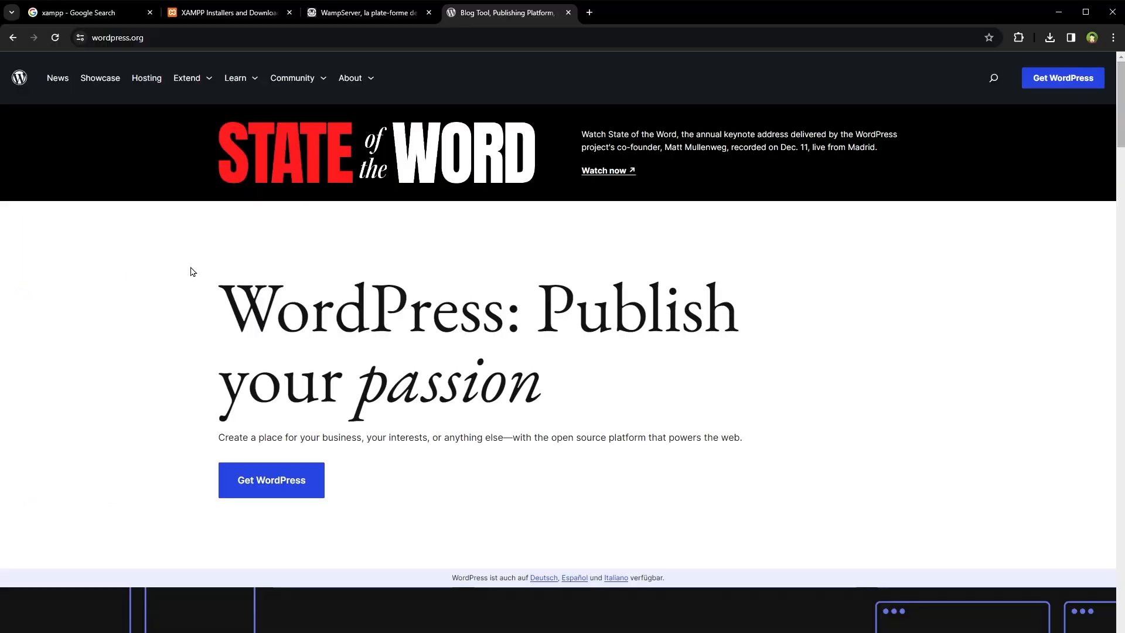
- Download WordPress 6.4.3 from wordpress.org's Get WordPress page and dismiss the thank-you popup
key("ctrl+l")
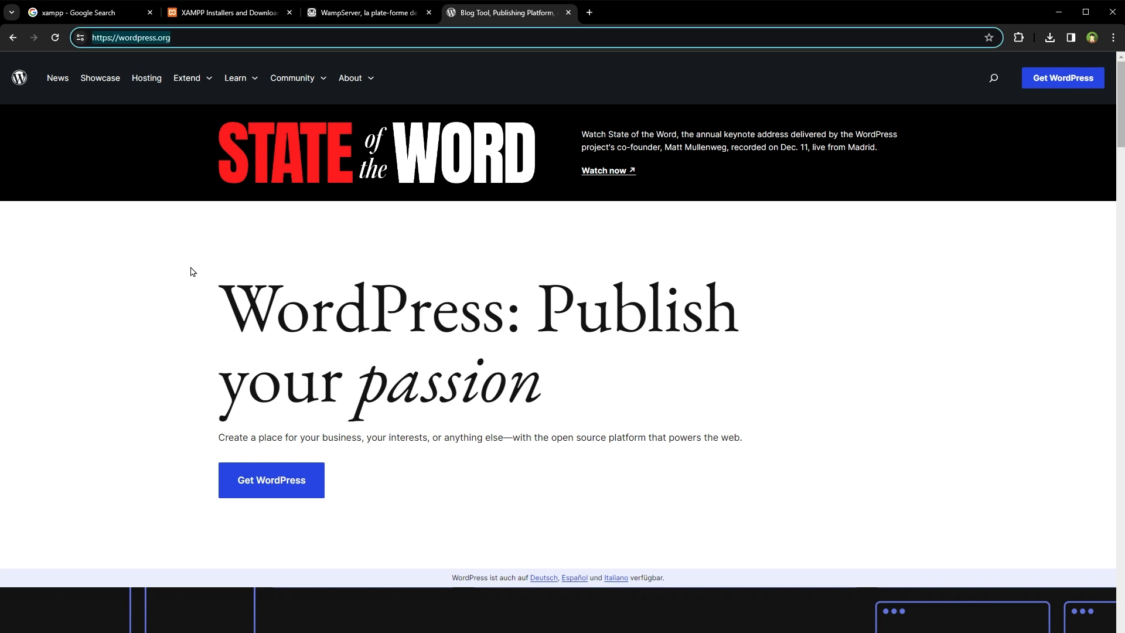
left_click(276, 485)
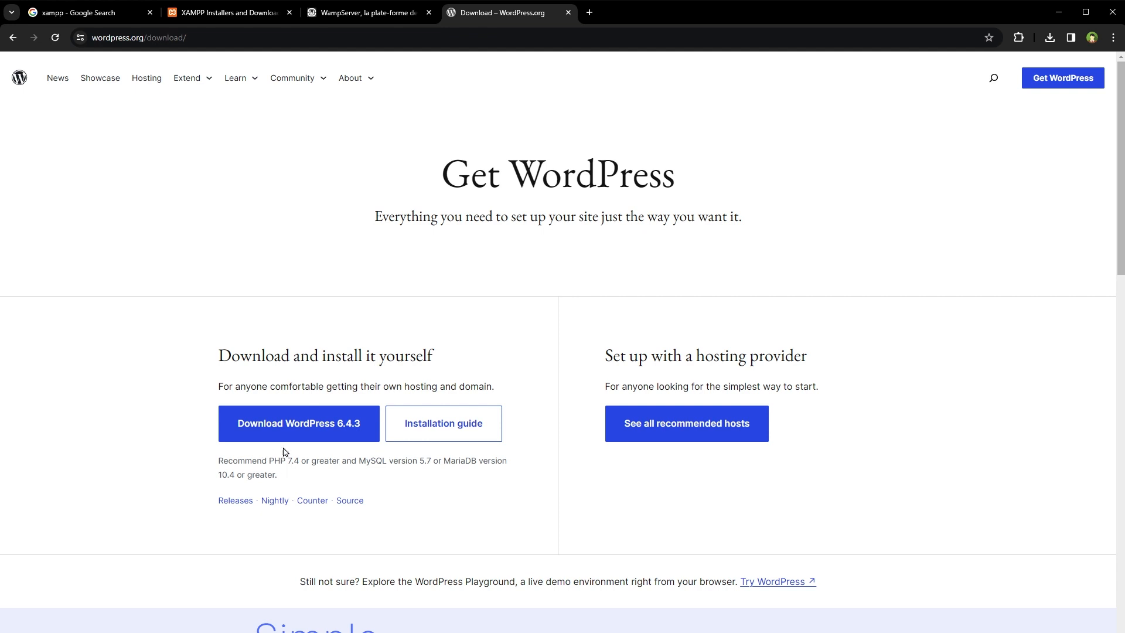
left_click(320, 428)
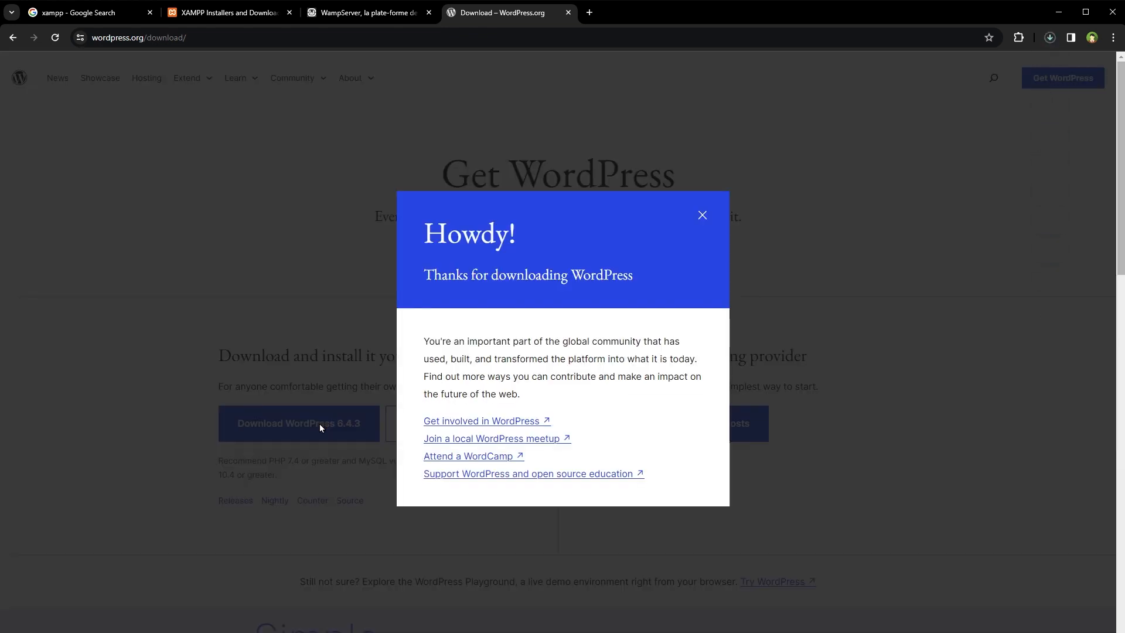
left_click(1050, 37)
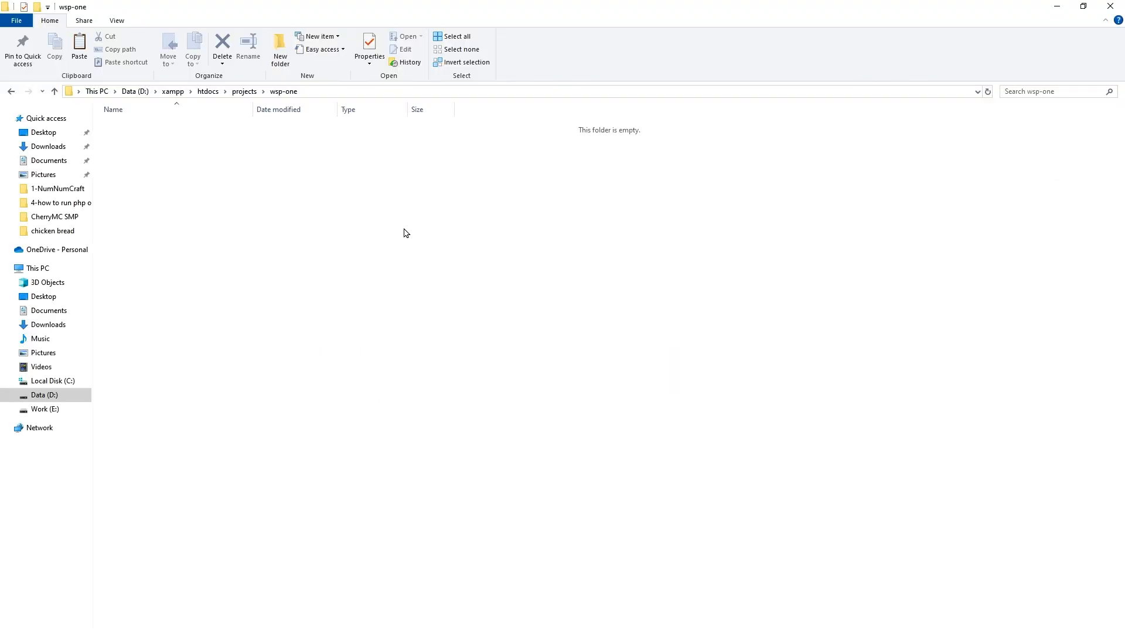
- Paste the WordPress 6.4.3 zip into wsp-one, extract it, and delete the archive
right_click(404, 232)
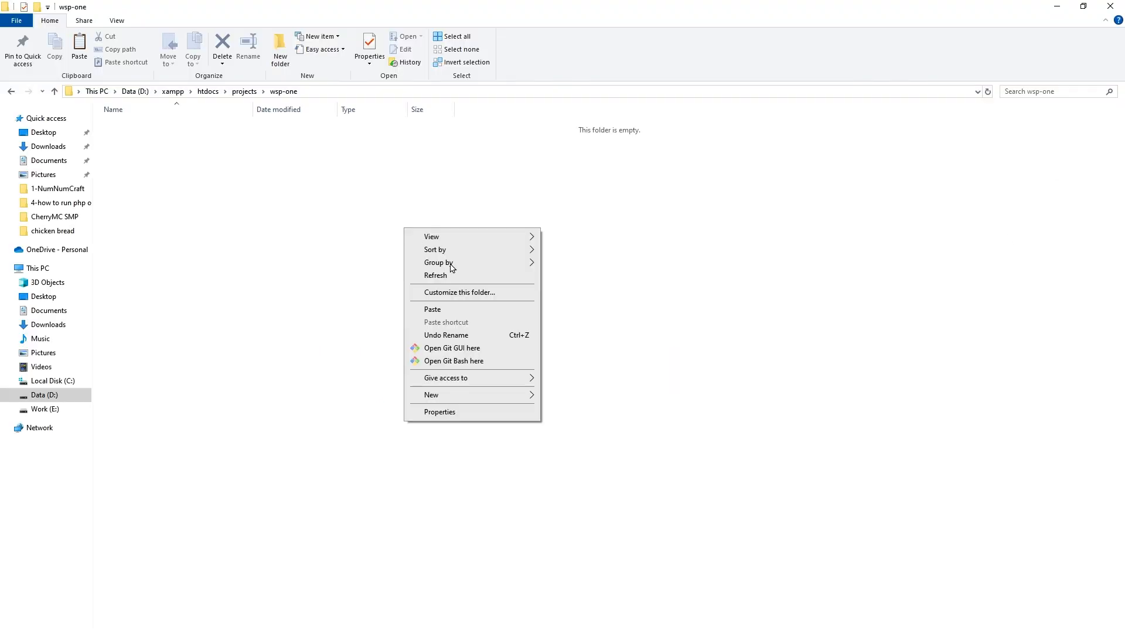
left_click(470, 310)
left_click(516, 408)
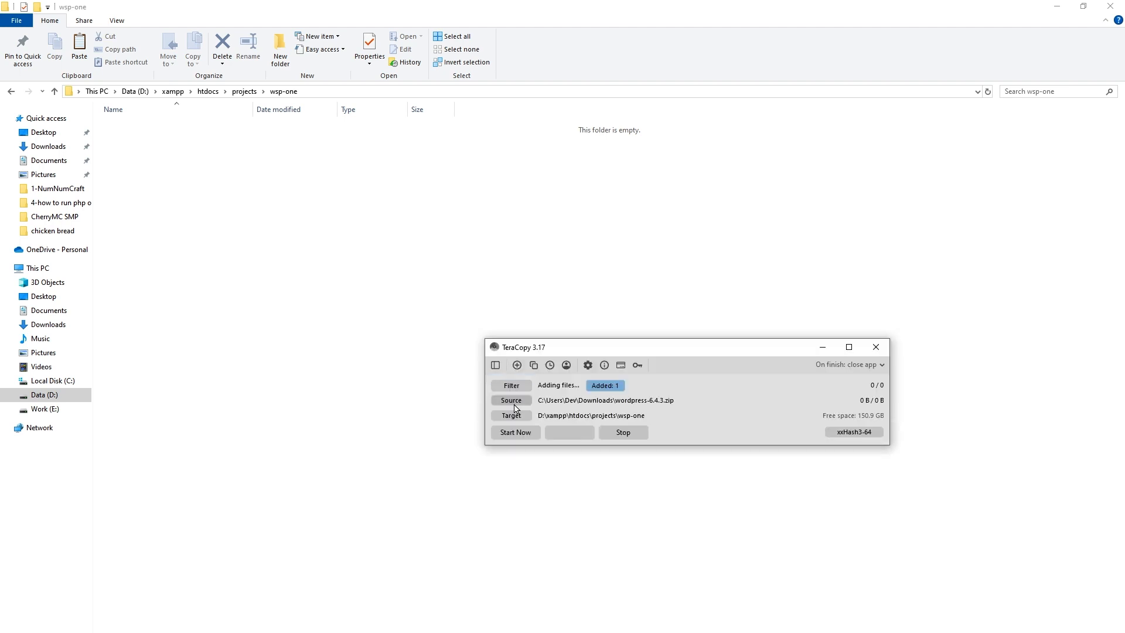
right_click(151, 131)
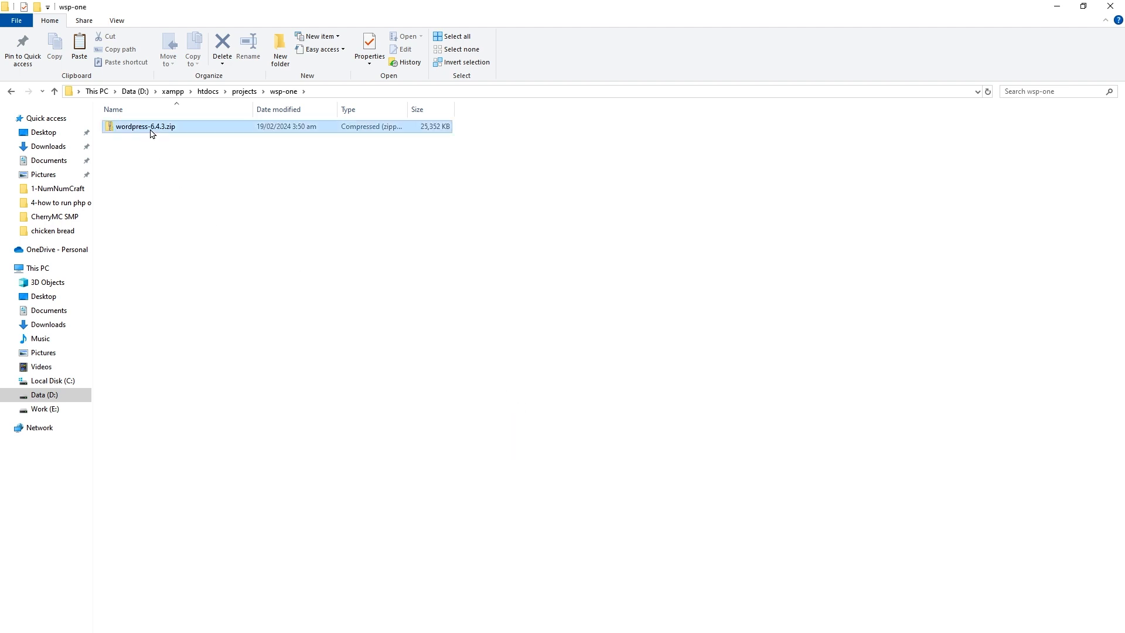
mouse_move(245, 221)
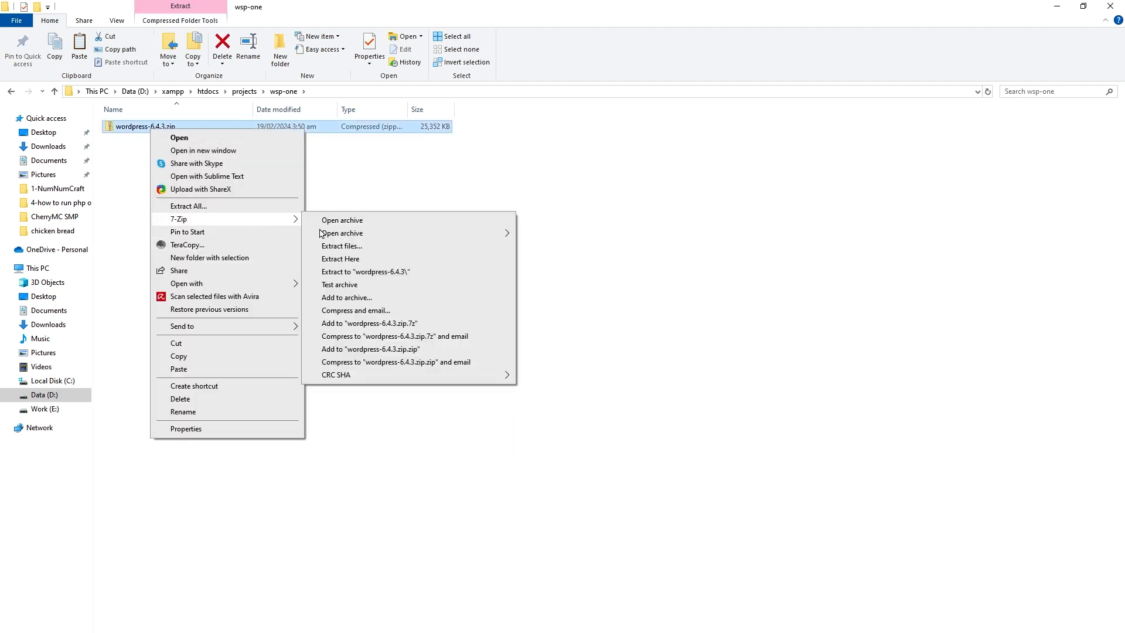
left_click(377, 262)
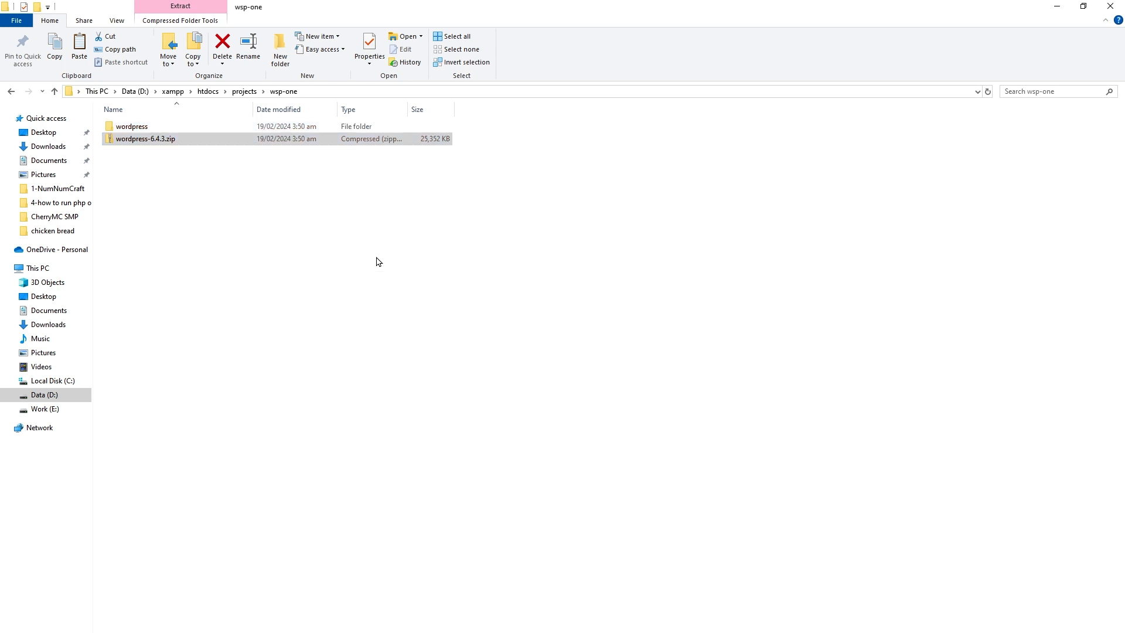
left_click_drag(370, 253, 151, 141)
key("Delete")
key("Return")
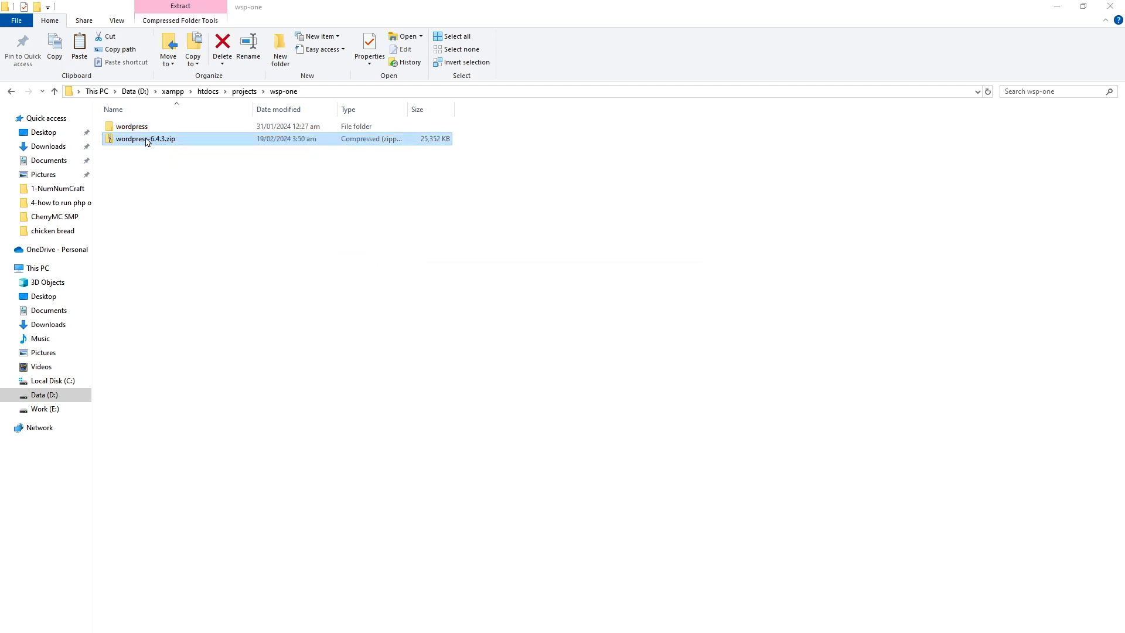
- Move all 19 items from the extracted wordpress folder up into wsp-one
double_click(155, 127)
key("ctrl+a")
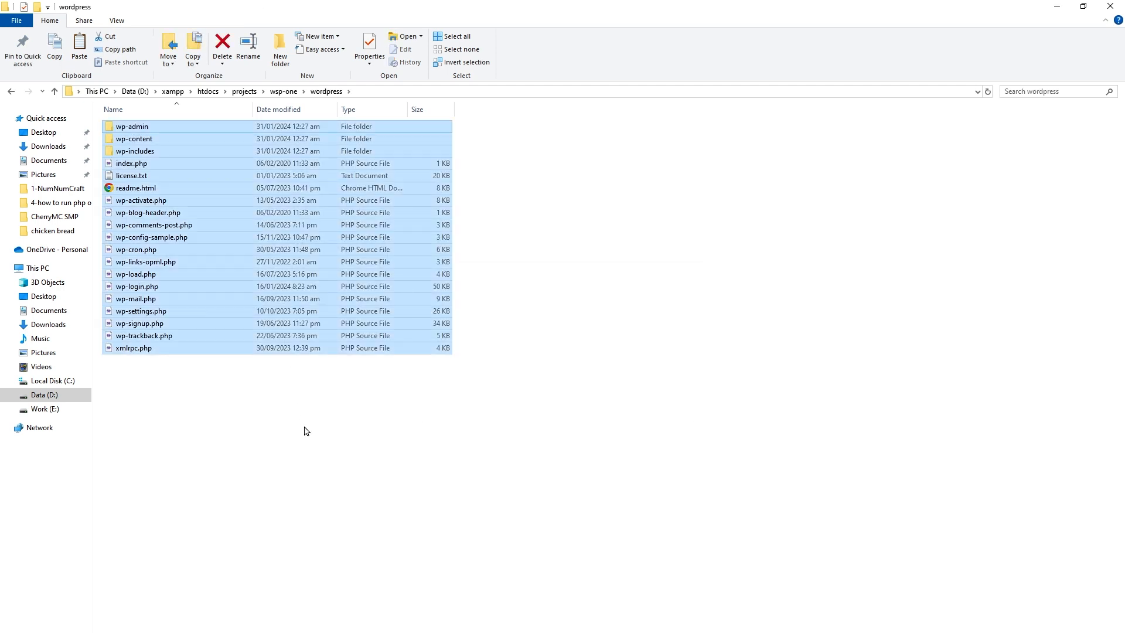
key("ctrl+x")
left_click(283, 92)
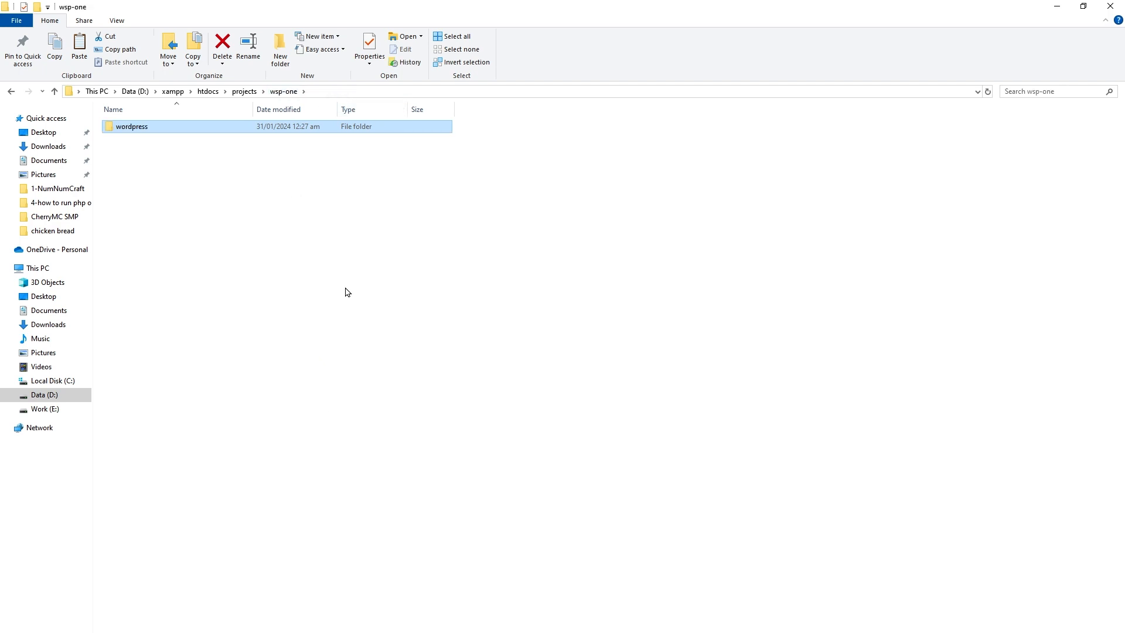
left_click(347, 291)
key("ctrl+v")
left_click(415, 389)
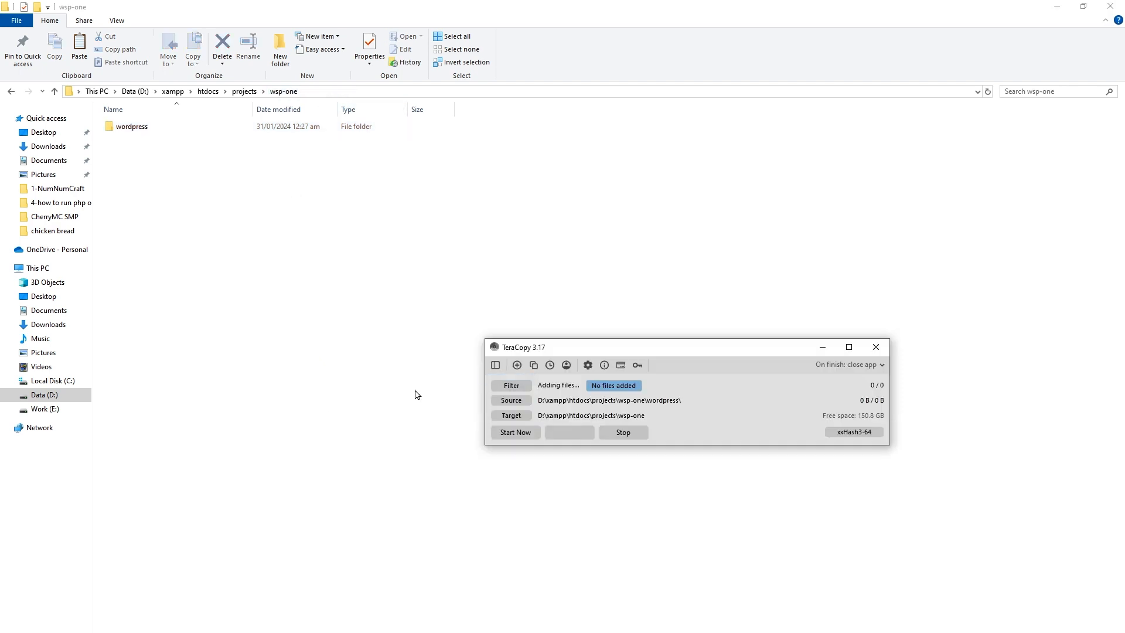
- Delete the empty wordpress subfolder and check the files now in wsp-one
double_click(183, 128)
key("alt+Left")
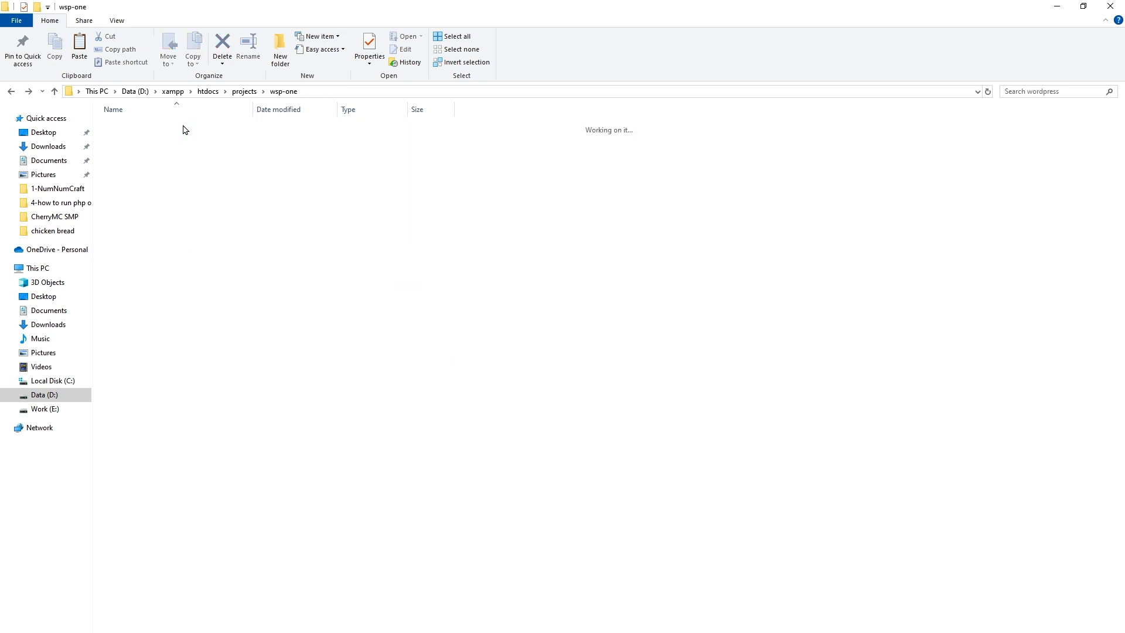
key("Delete")
key("Return")
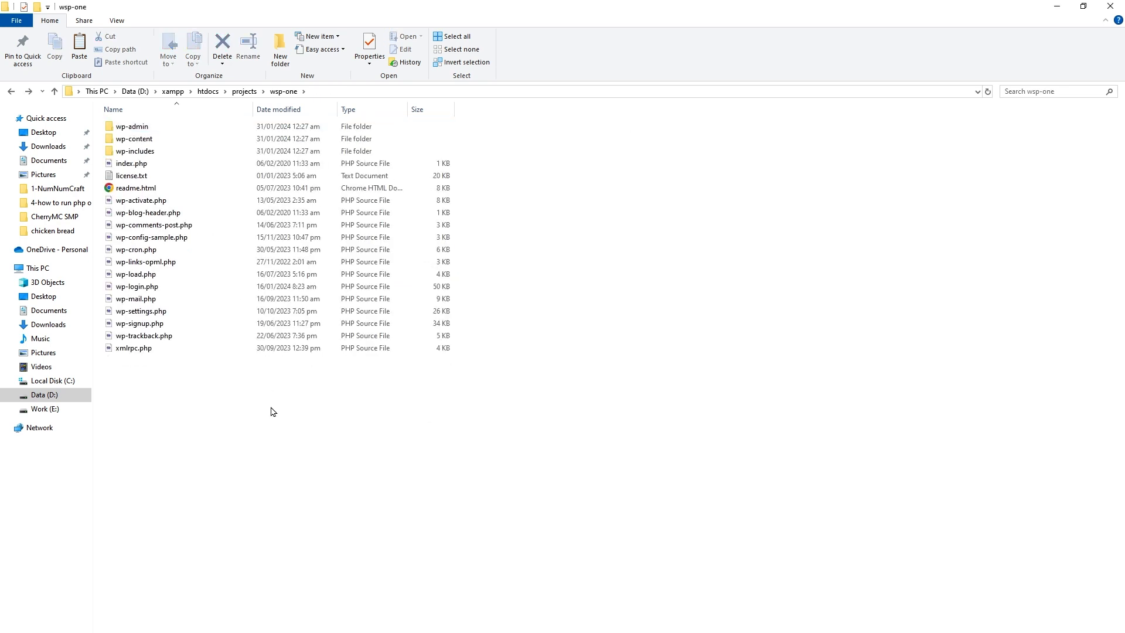
left_click_drag(306, 423, 159, 121)
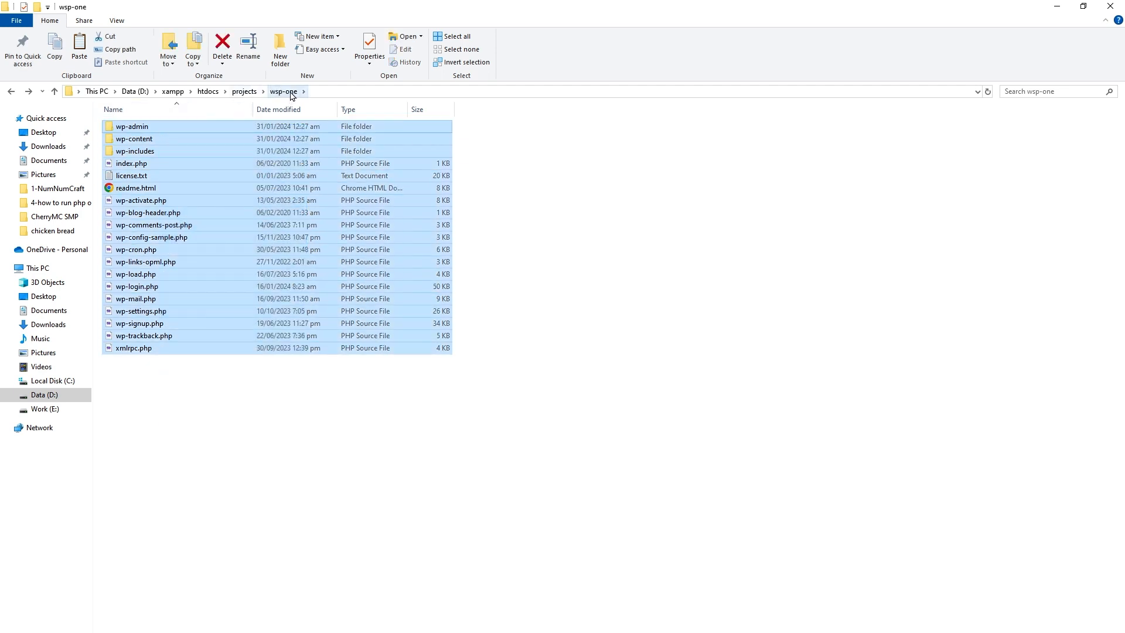
left_click(364, 473)
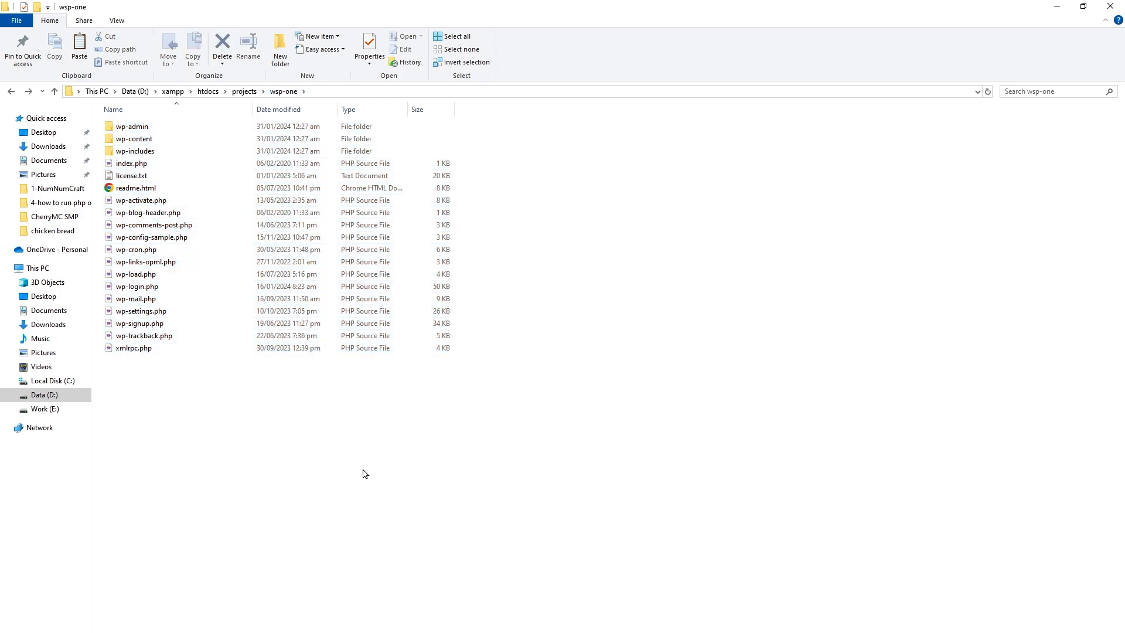
- Start Apache and MySQL in XAMPP Control Panel, then load localhost in Chrome
key("super")
type("xampp")
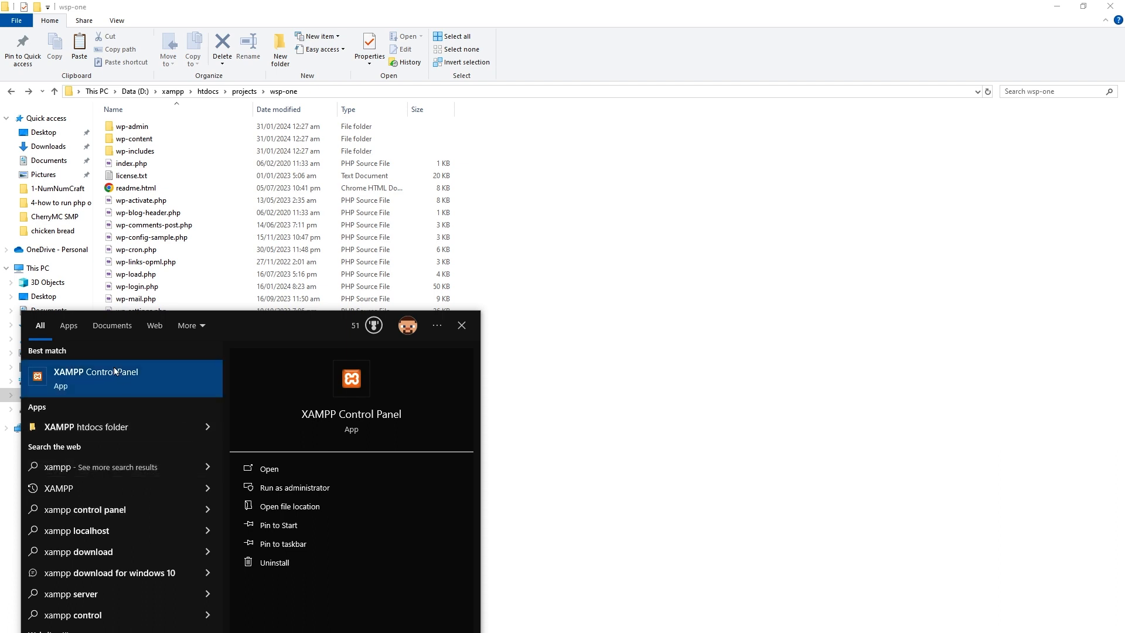
left_click(134, 375)
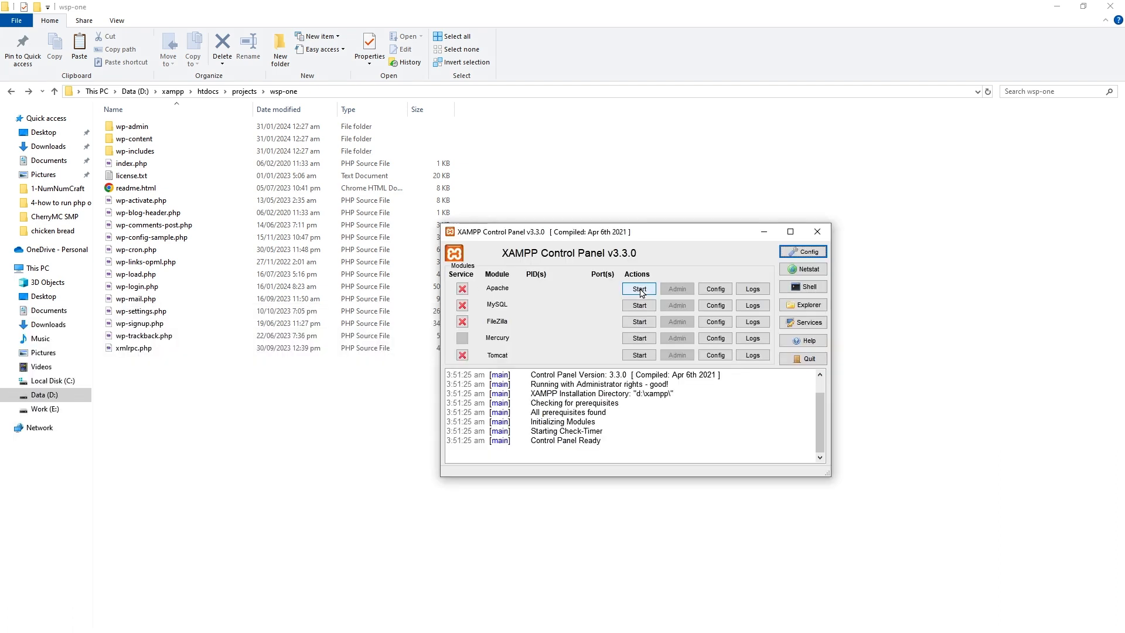
left_click(639, 289)
left_click(639, 305)
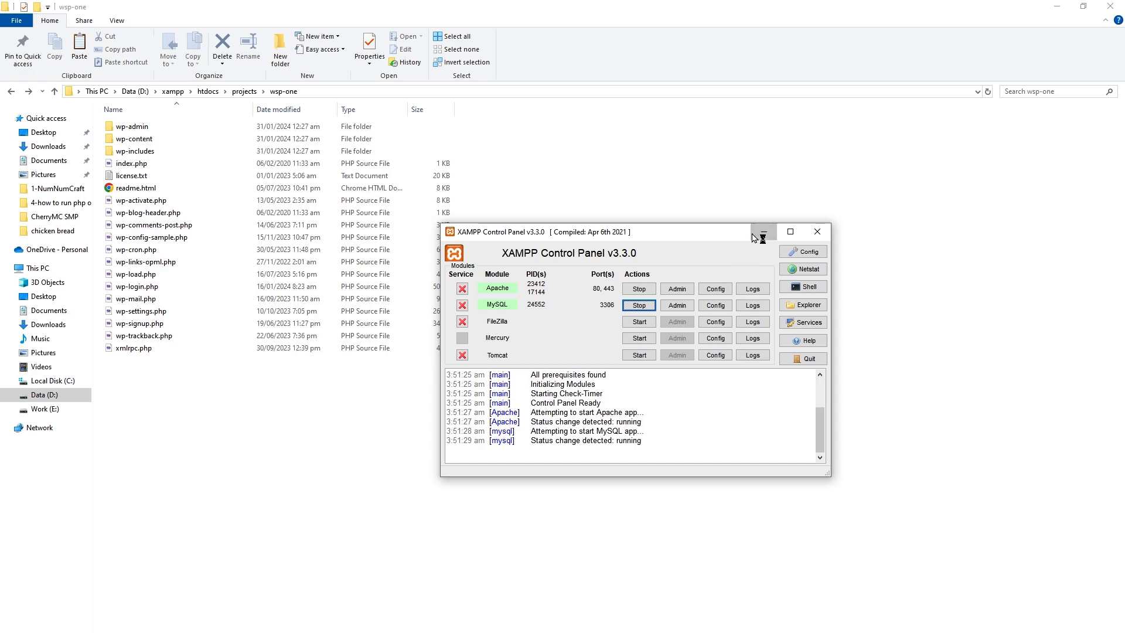
left_click(763, 231)
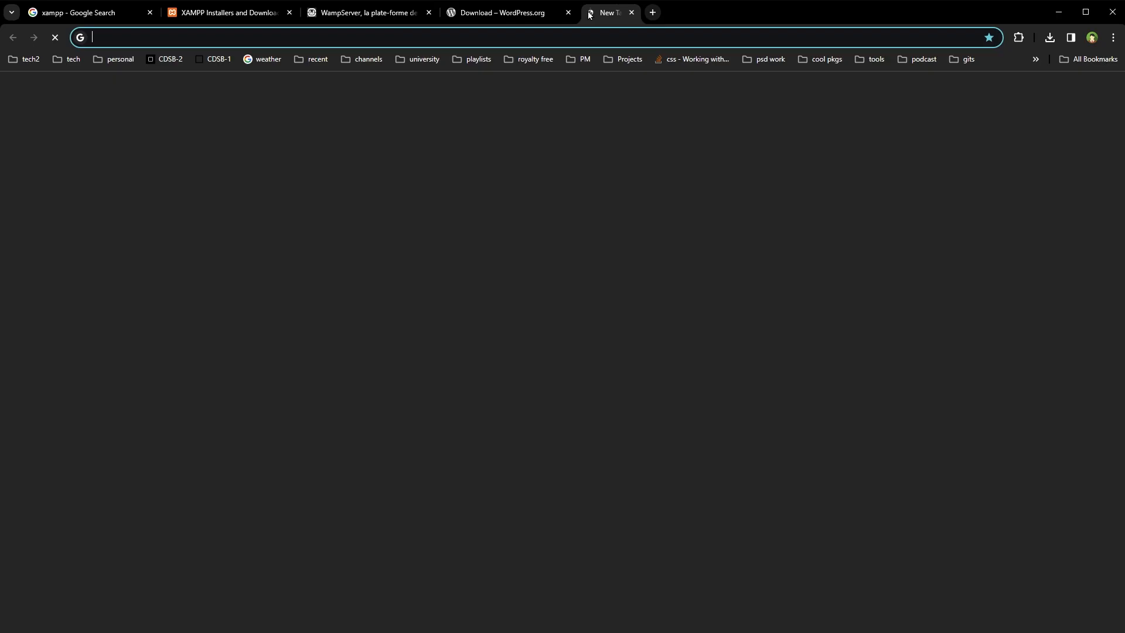
type("localhost")
key("Return")
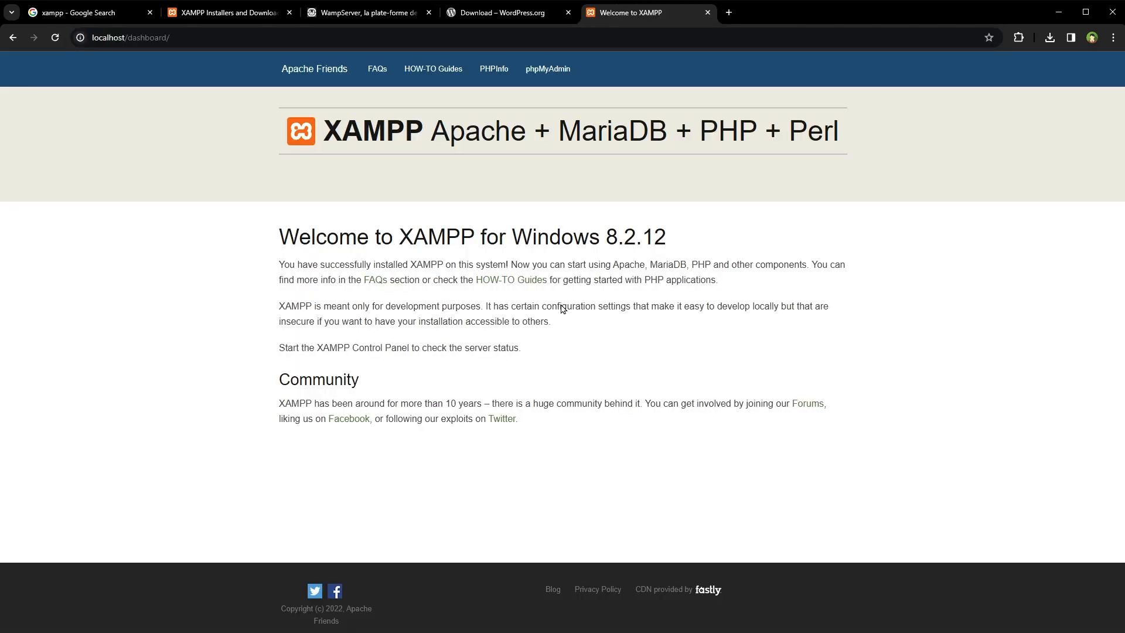
- Open phpMyAdmin from the XAMPP welcome page in a new tab, then return to the welcome page
right_click(546, 69)
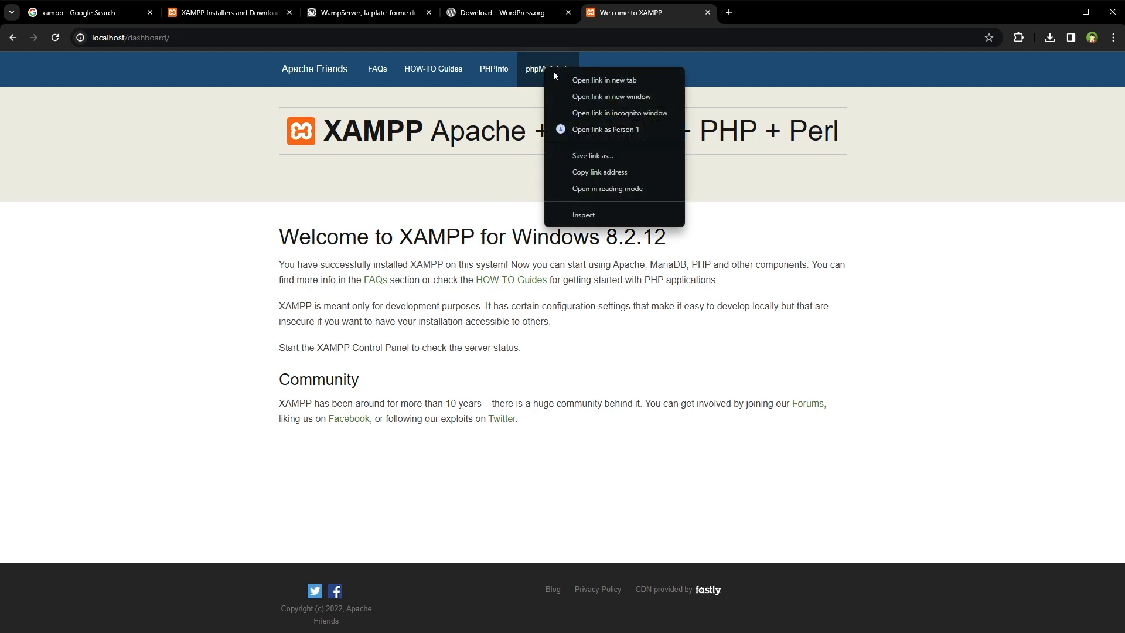
left_click(600, 81)
left_click(796, 15)
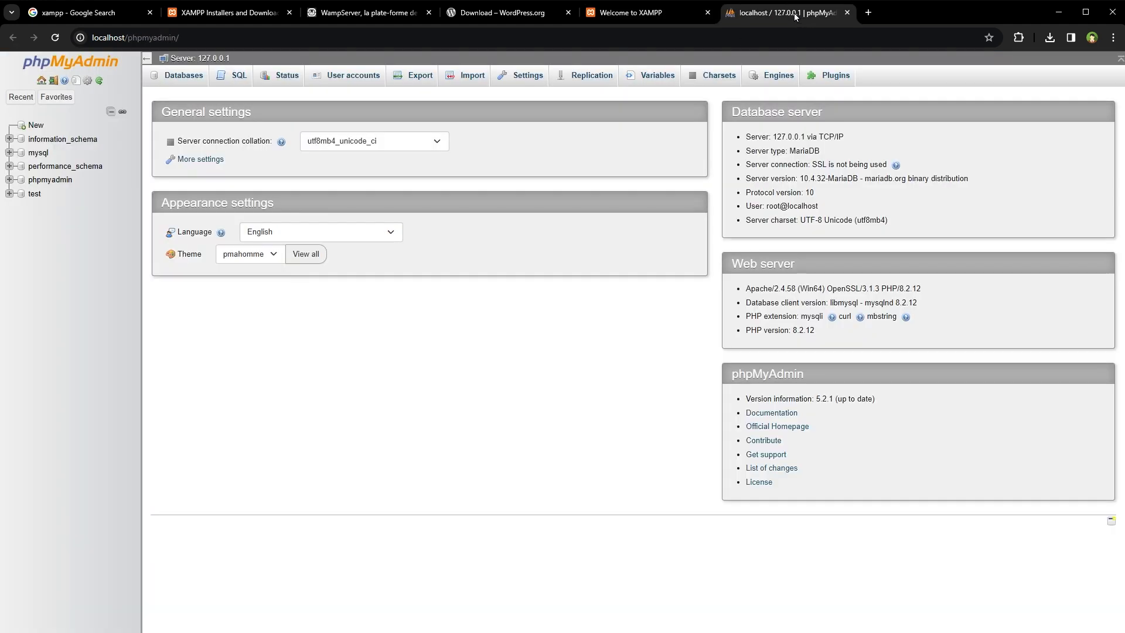
left_click(653, 13)
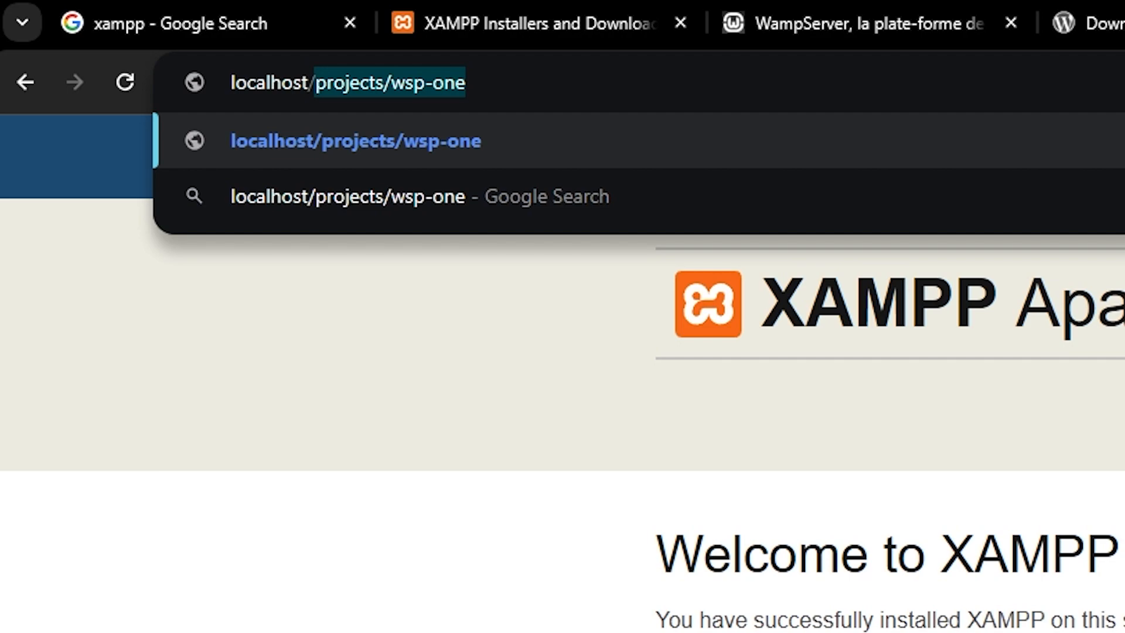
- Load localhost/projects/wsp-one, continue in English to the database form, then switch to phpMyAdmin
key("Return")
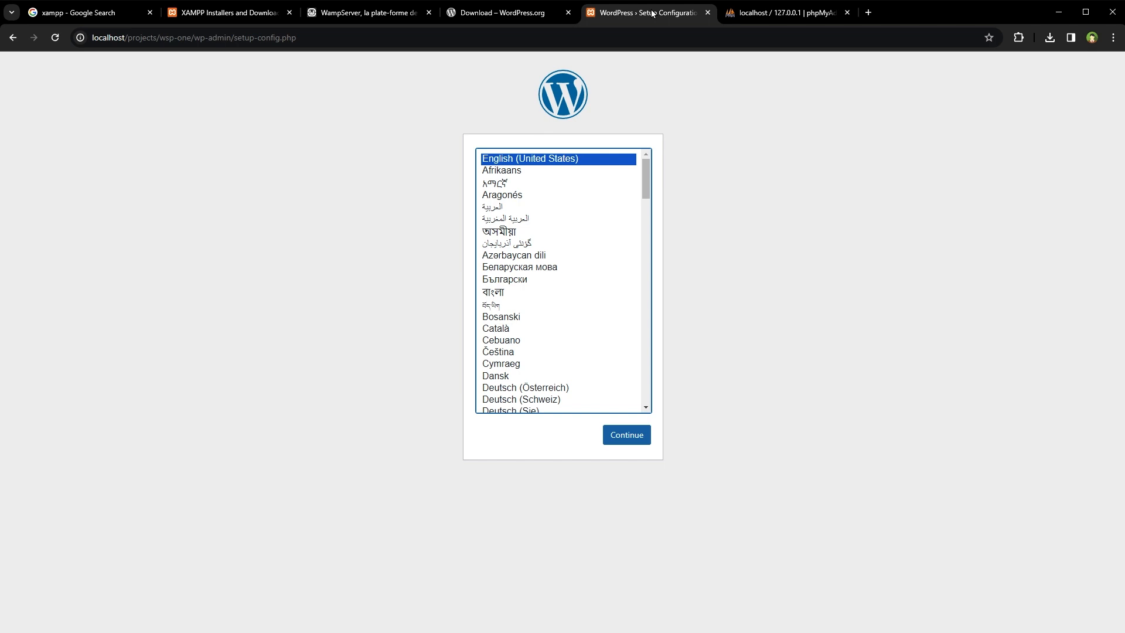
left_click(643, 435)
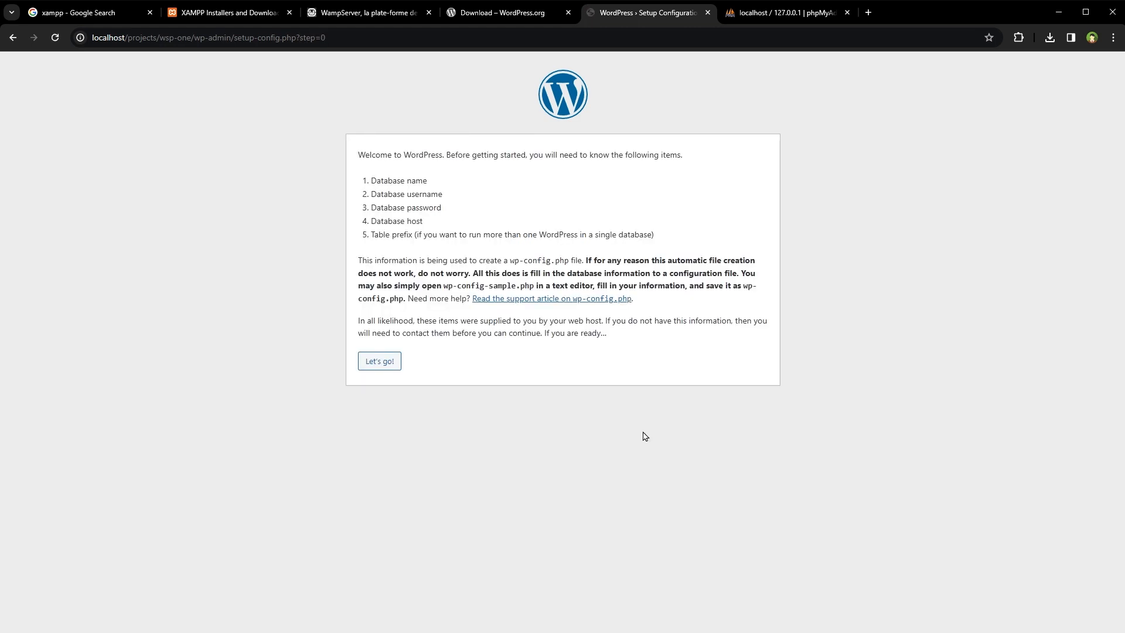
left_click(379, 361)
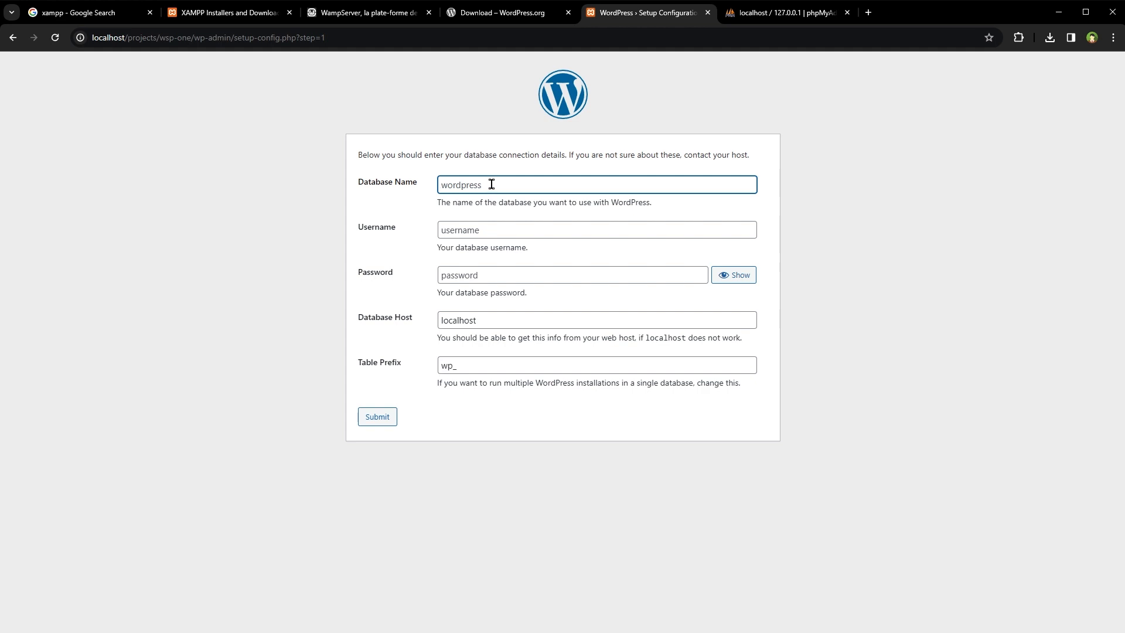
left_click(783, 12)
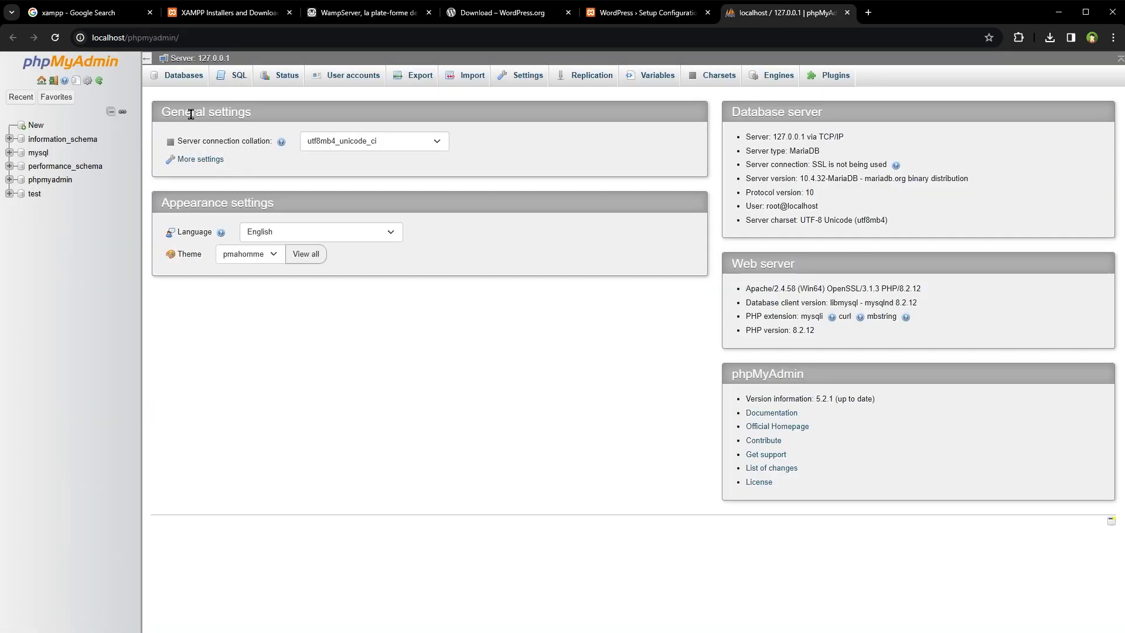
- Create a database named wsp-one under phpMyAdmin's Databases and return to the WordPress setup
left_click(188, 79)
left_click(206, 172)
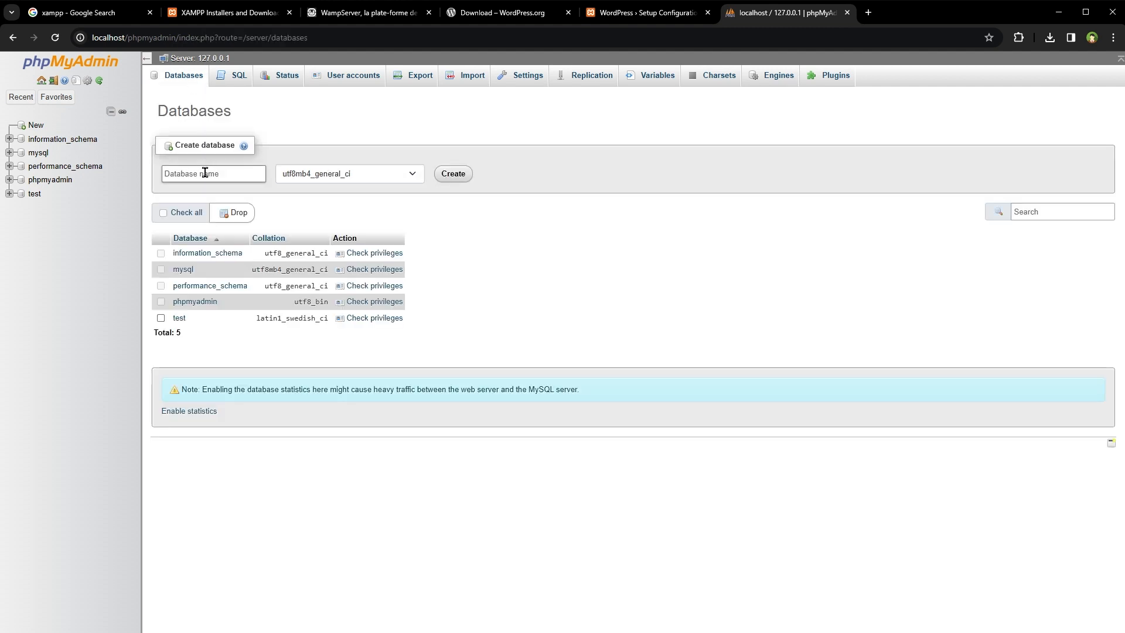
type("wsp-one")
key("ctrl+a")
left_click(462, 175)
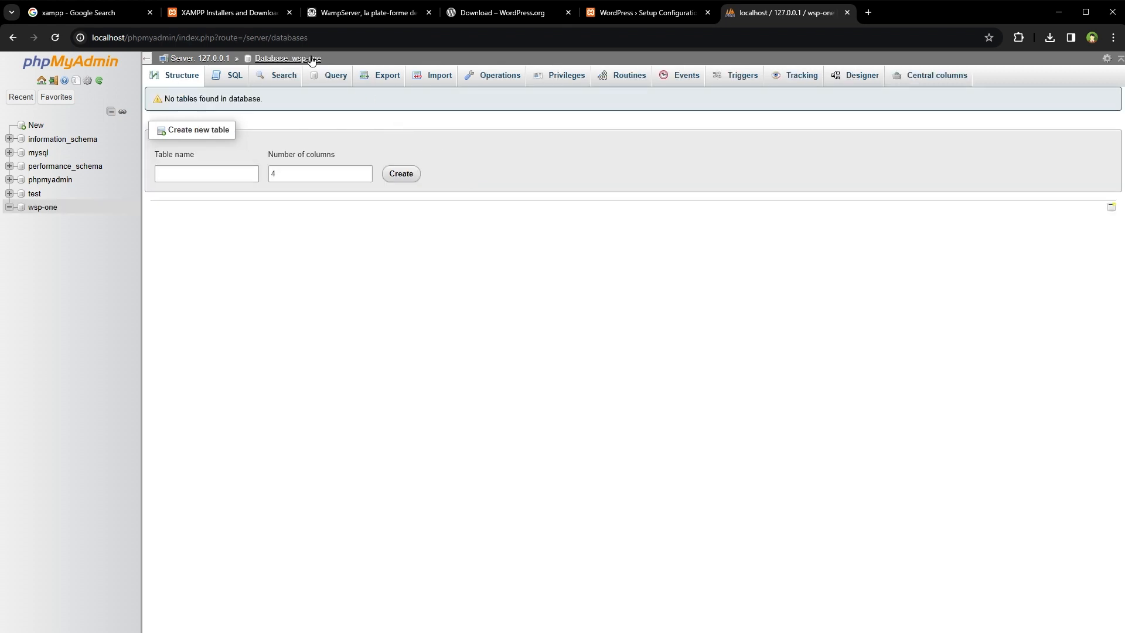
left_click(645, 12)
- Connect WordPress to database wsp-one as root, blank password, host localhost, prefix wp_, and run the installation
type("wsp-one")
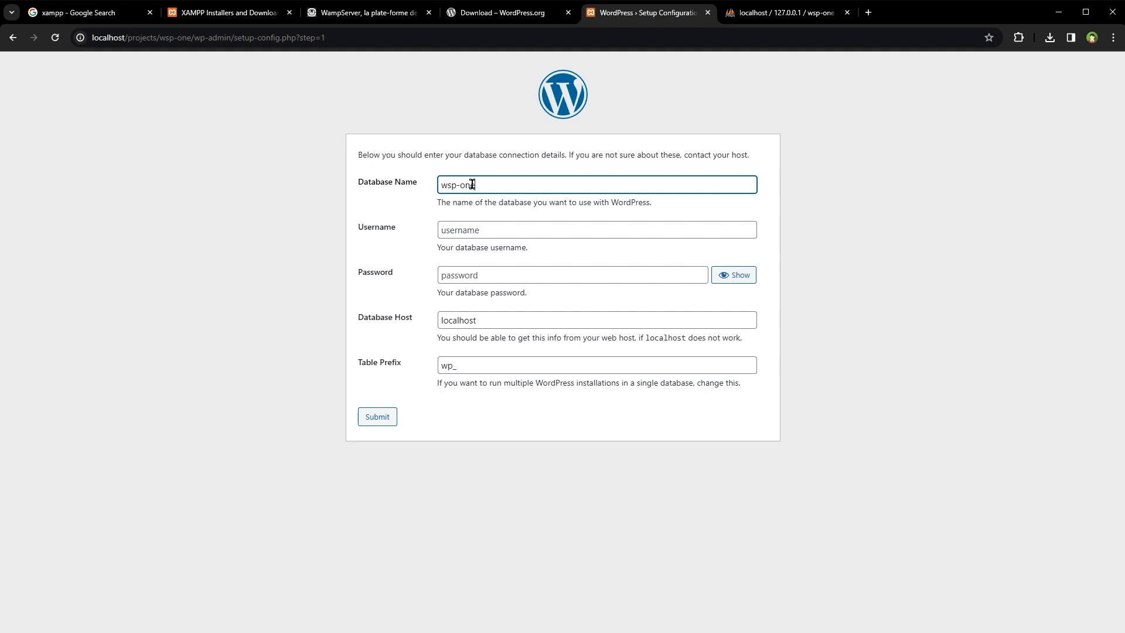
key("ctrl+a")
left_click(565, 235)
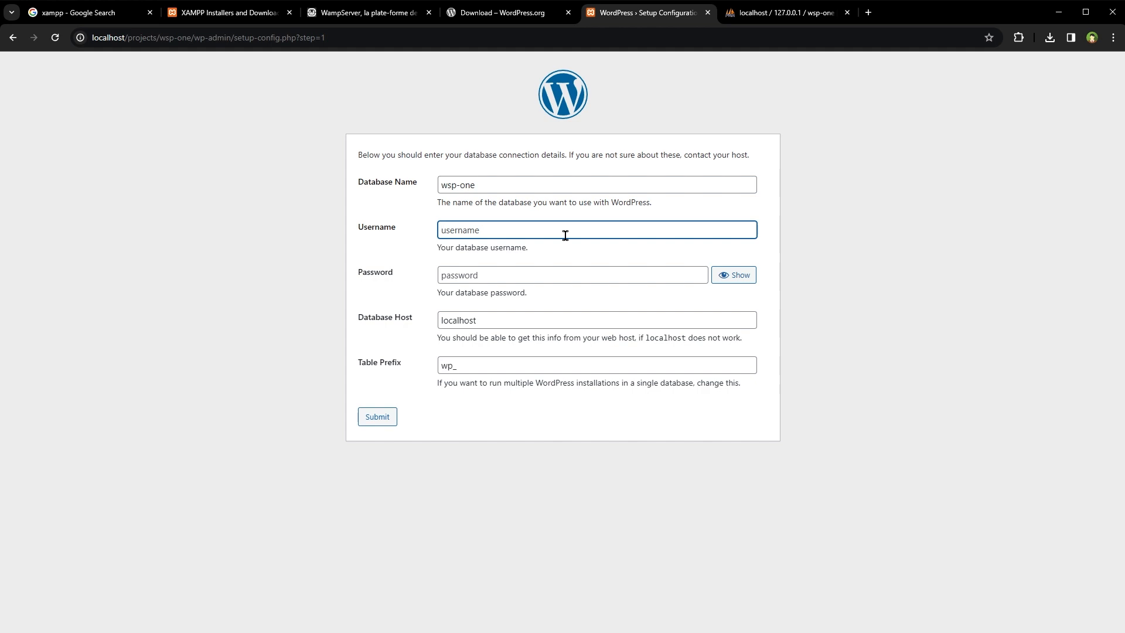
type("root")
key("Tab")
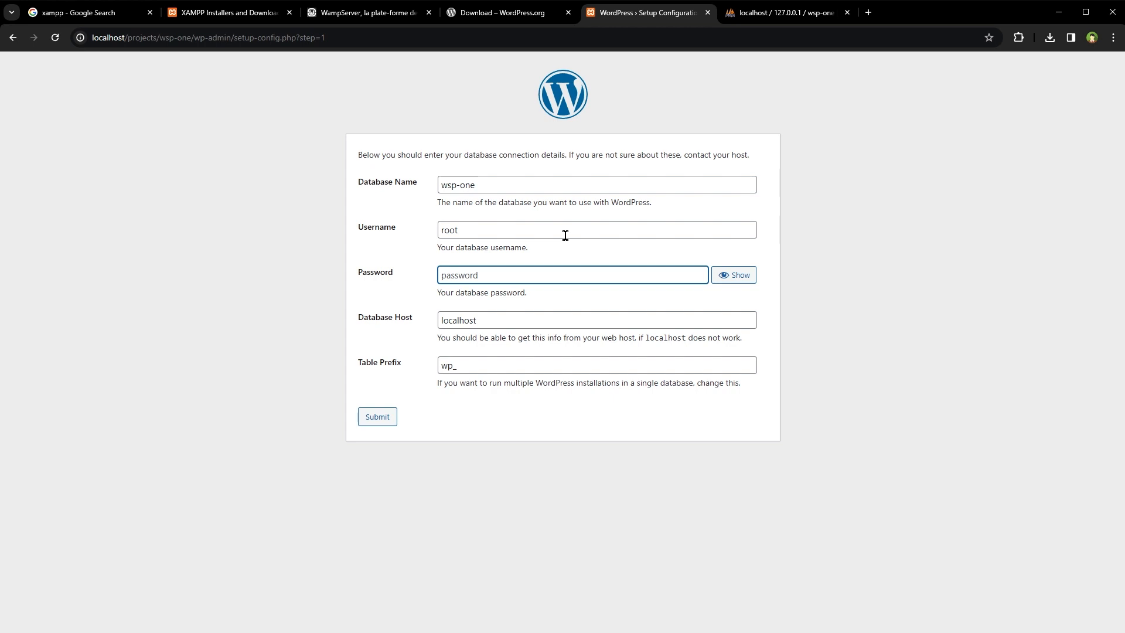
left_click(407, 321)
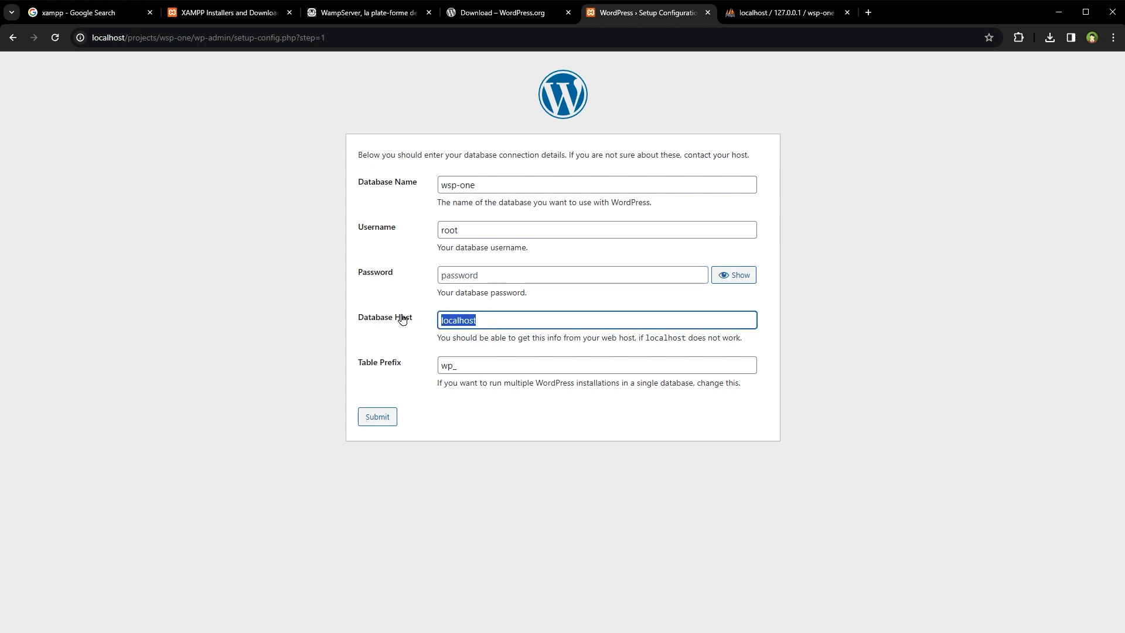
key("Tab")
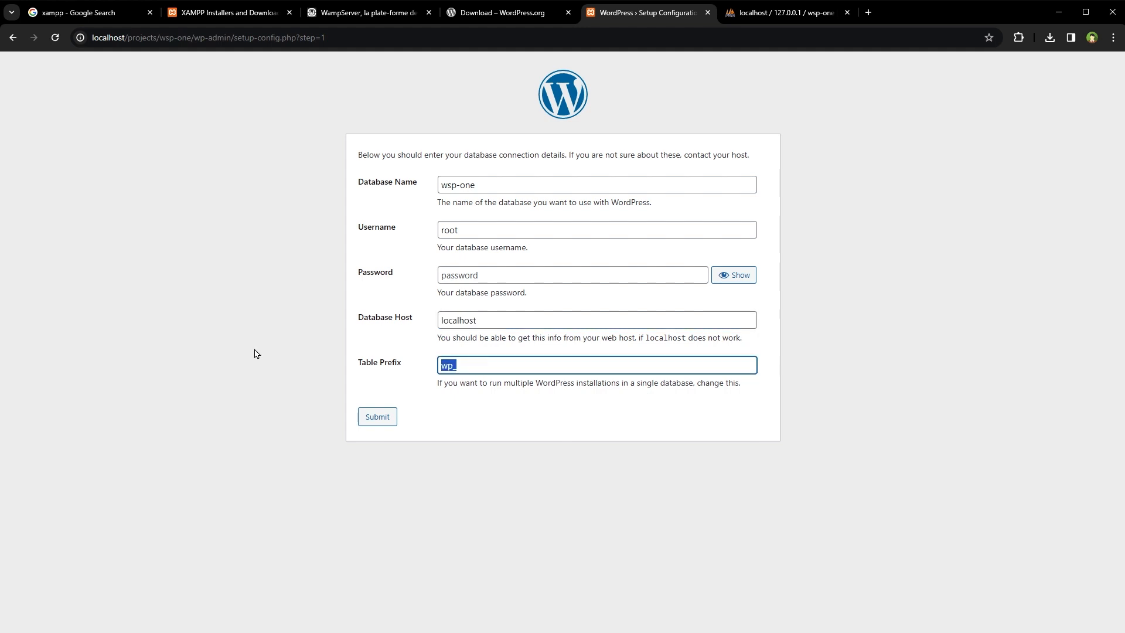
key("Left")
key("shift+Right")
key("shift+Right")
left_click(366, 419)
left_click(393, 201)
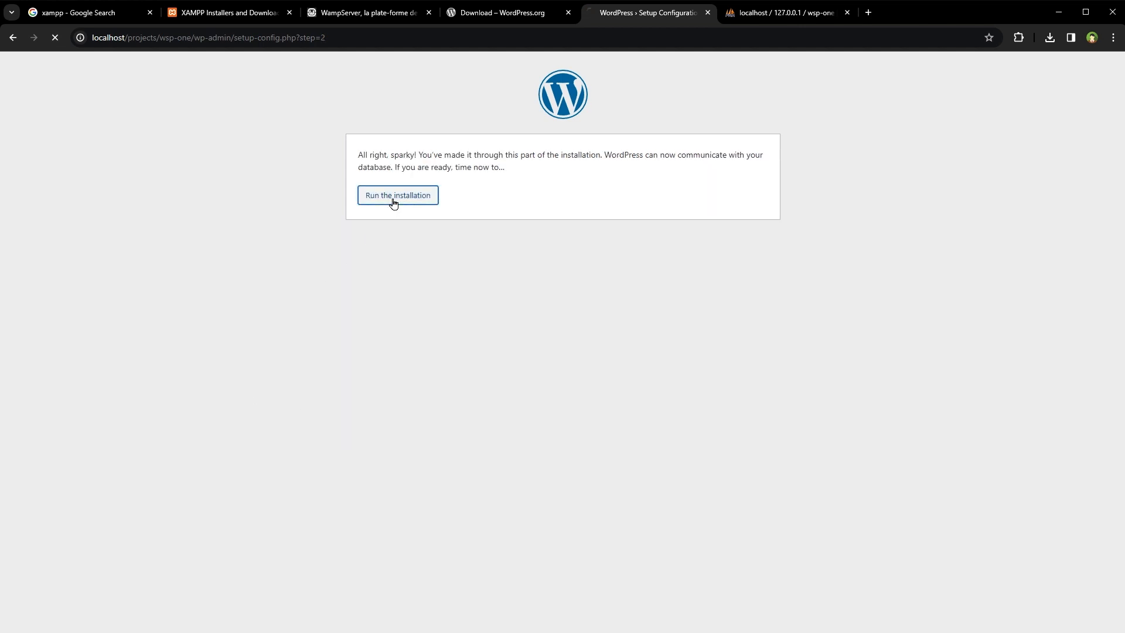
- Install WordPress as 'WebStylePress' with an admin username and password, discouraging search engines
left_click(443, 284)
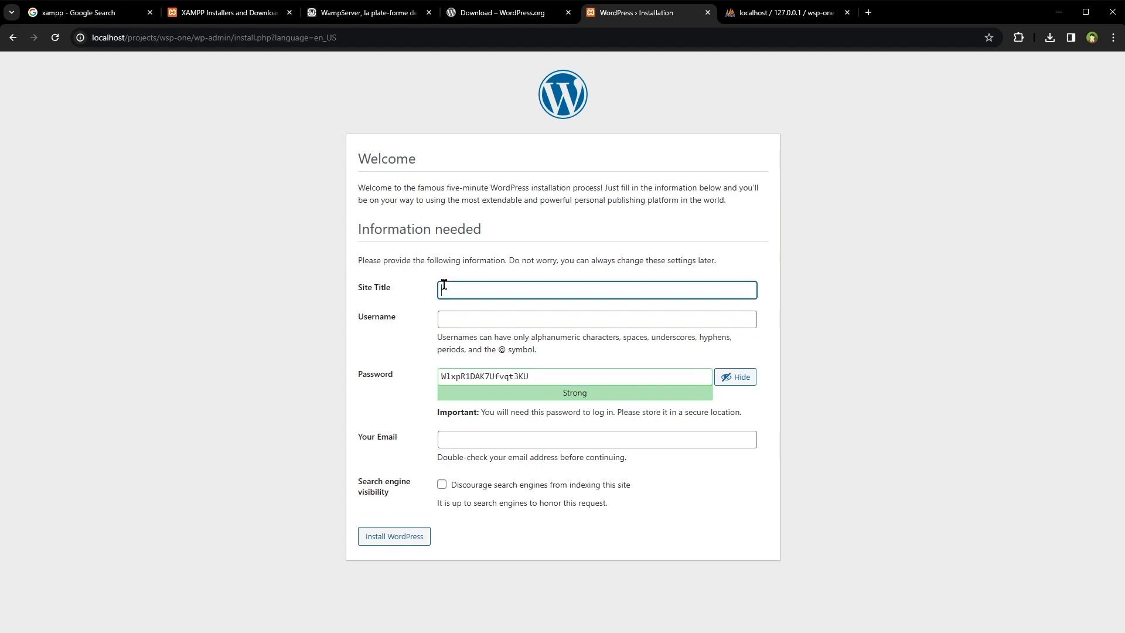
type("WebStylePress")
key("Tab")
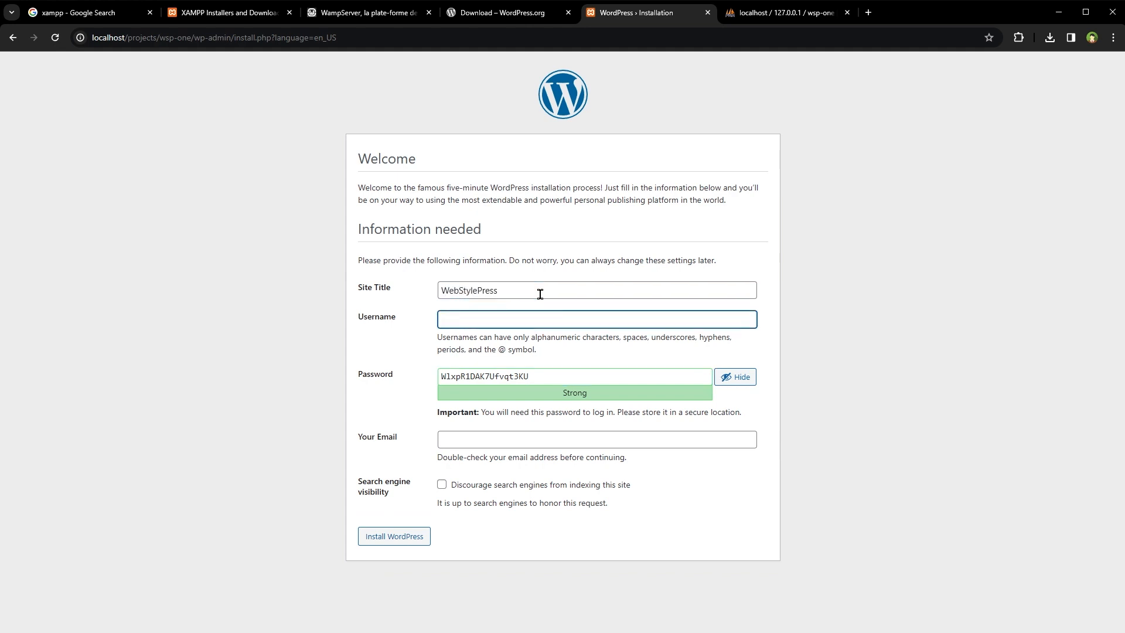
type("admin")
key("Tab")
type("admin")
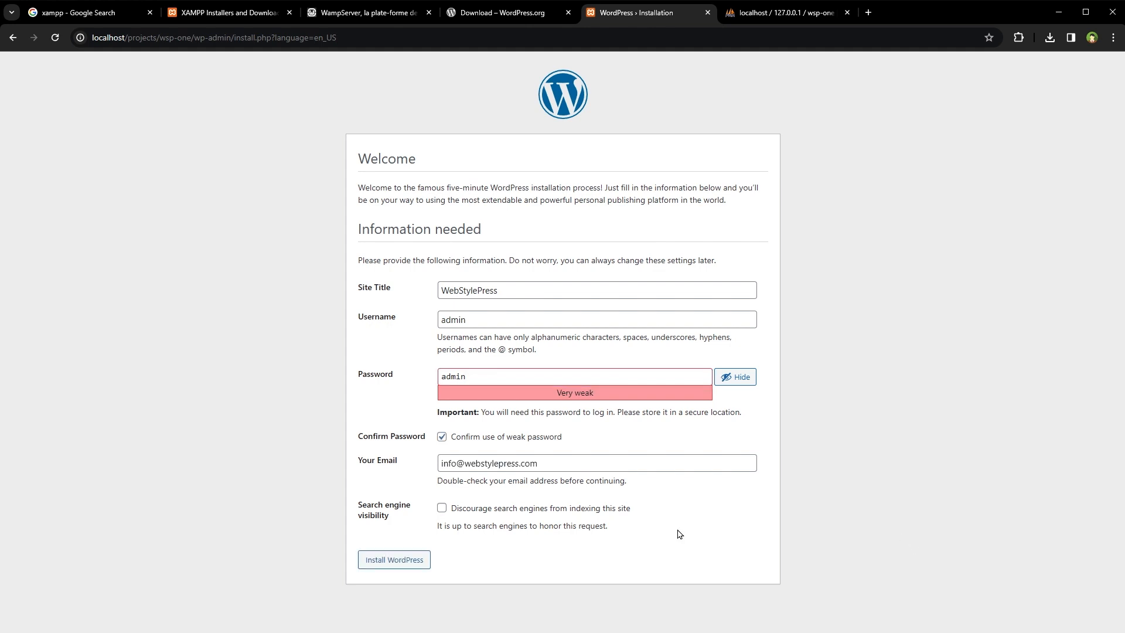
left_click(442, 508)
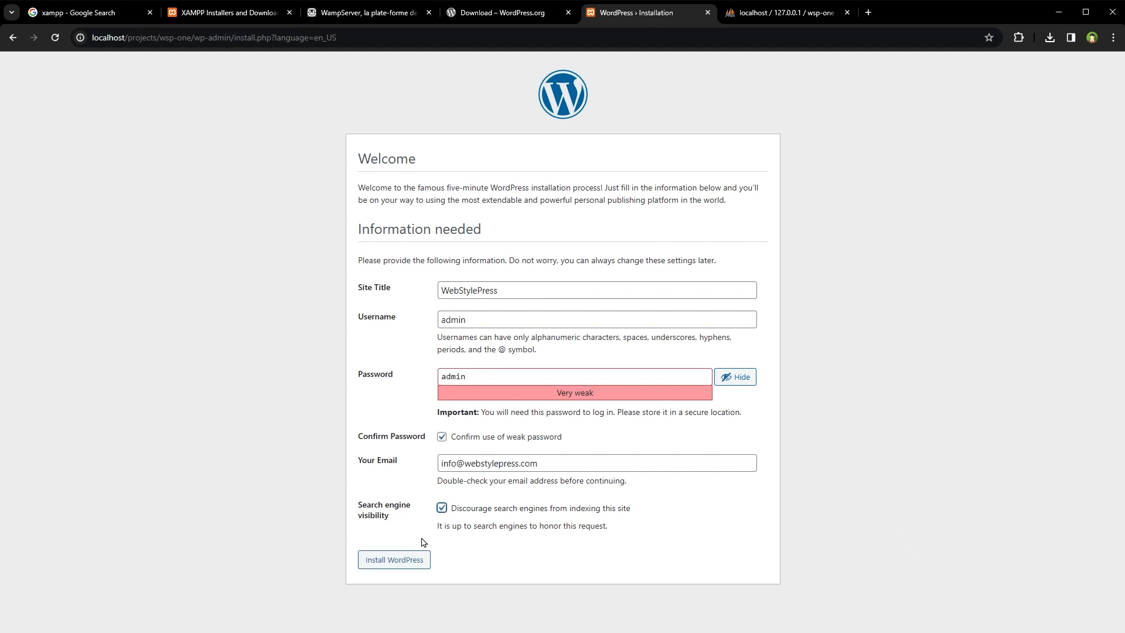
left_click(392, 562)
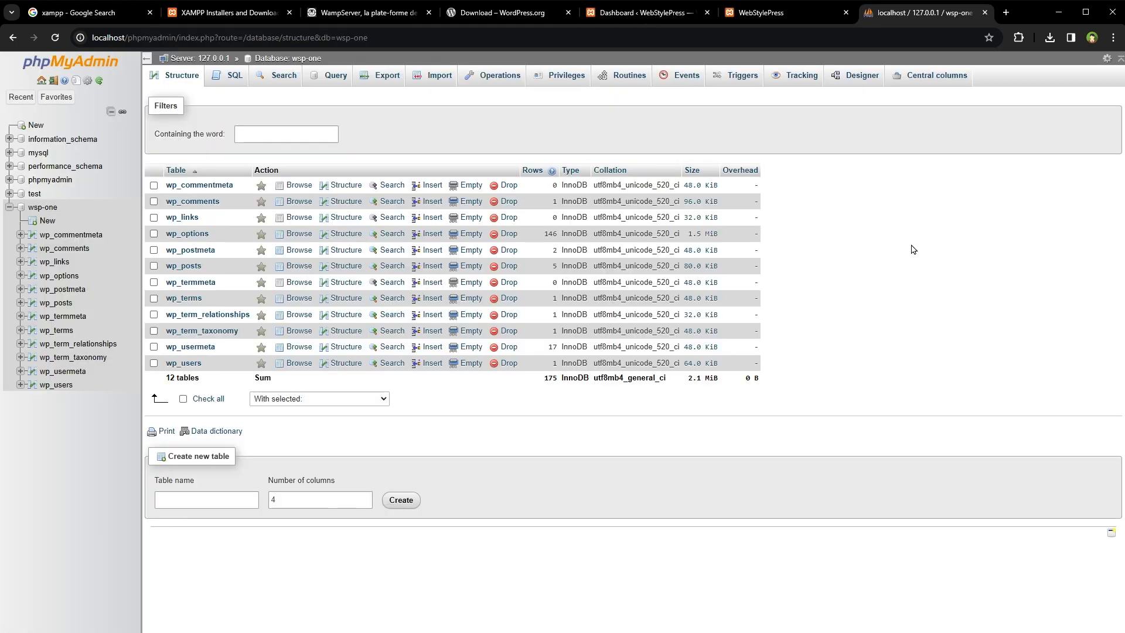
- Refresh wsp-one to confirm its 12 wp_ tables, then go to the WordPress login page
left_click(51, 212)
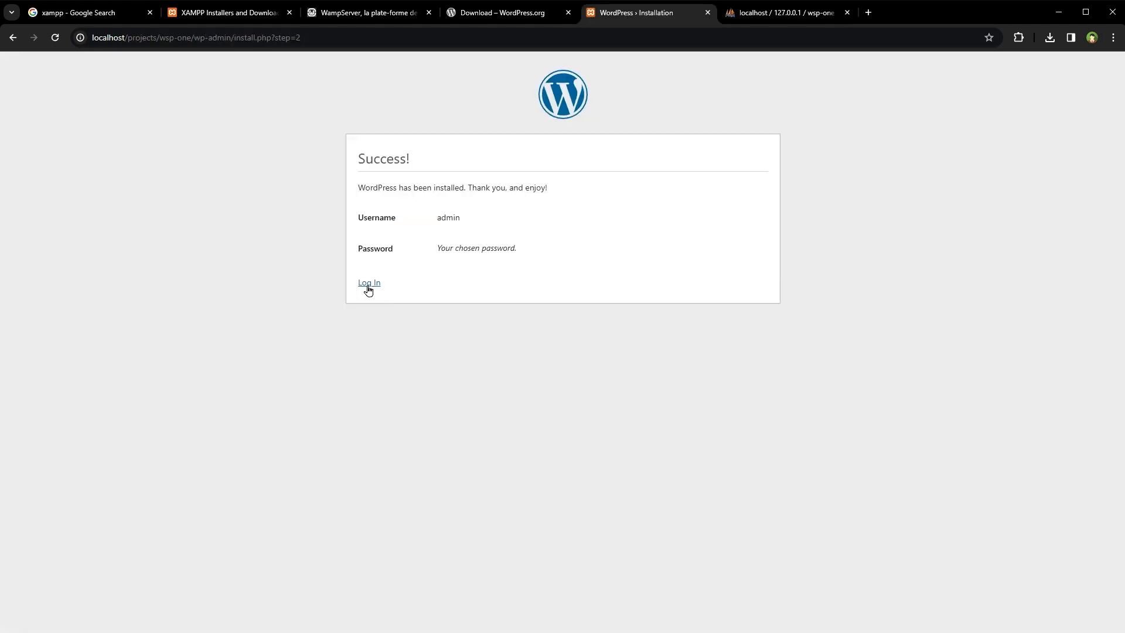
left_click(366, 288)
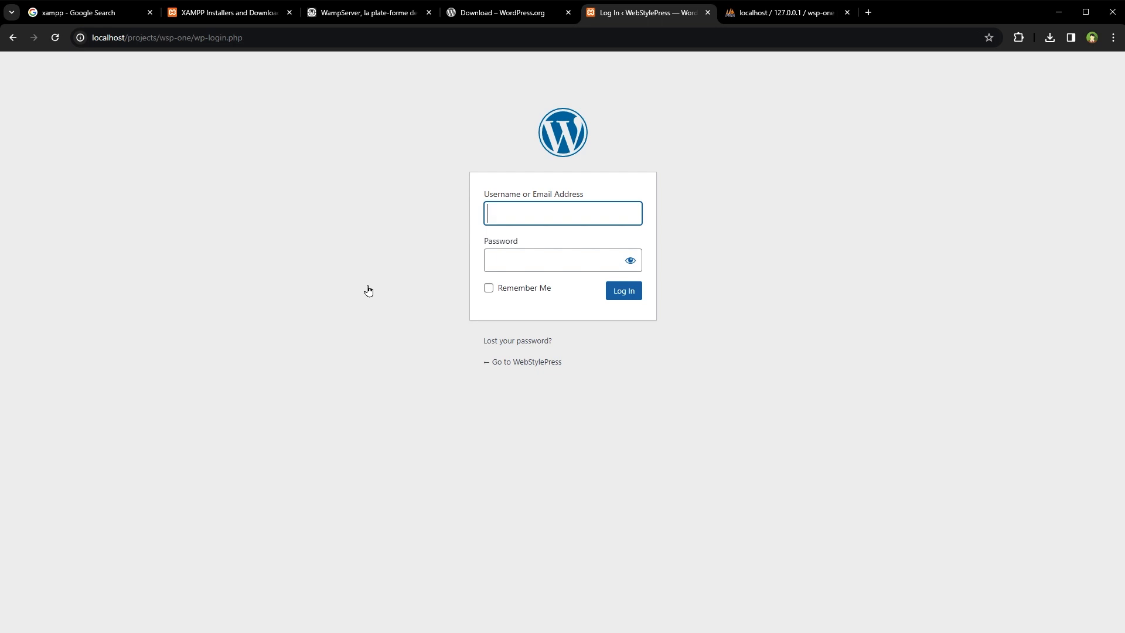
- Replace wp-login.php with wp-admin in the site address and load it
type("d")
key("ctrl+l")
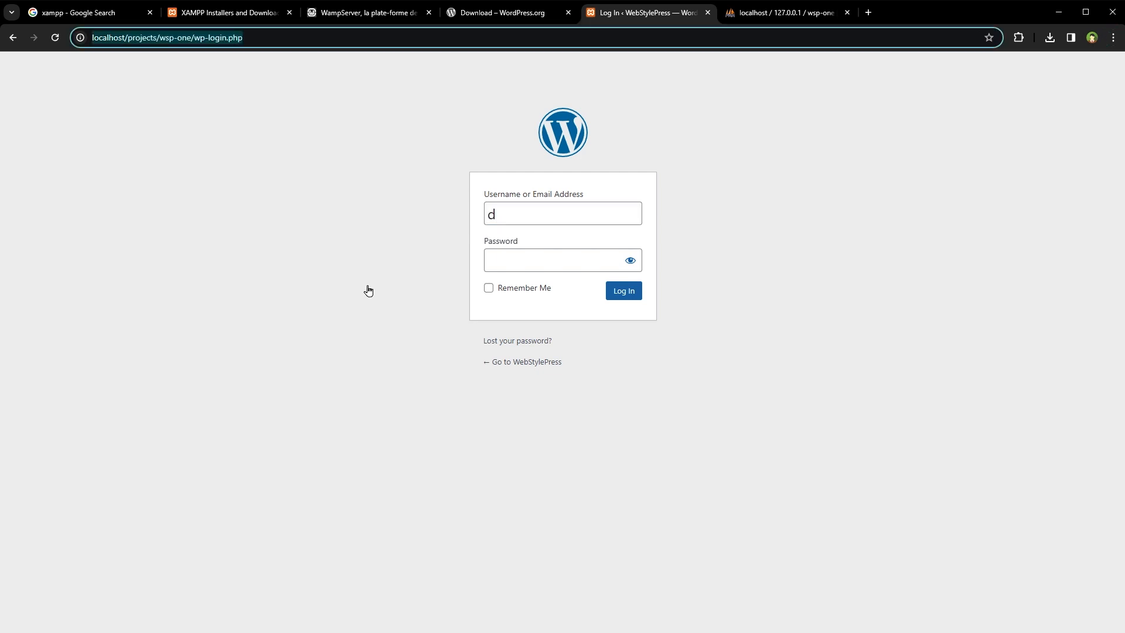
key("End")
key("ctrl+shift+Right")
key("ctrl+shift+Right")
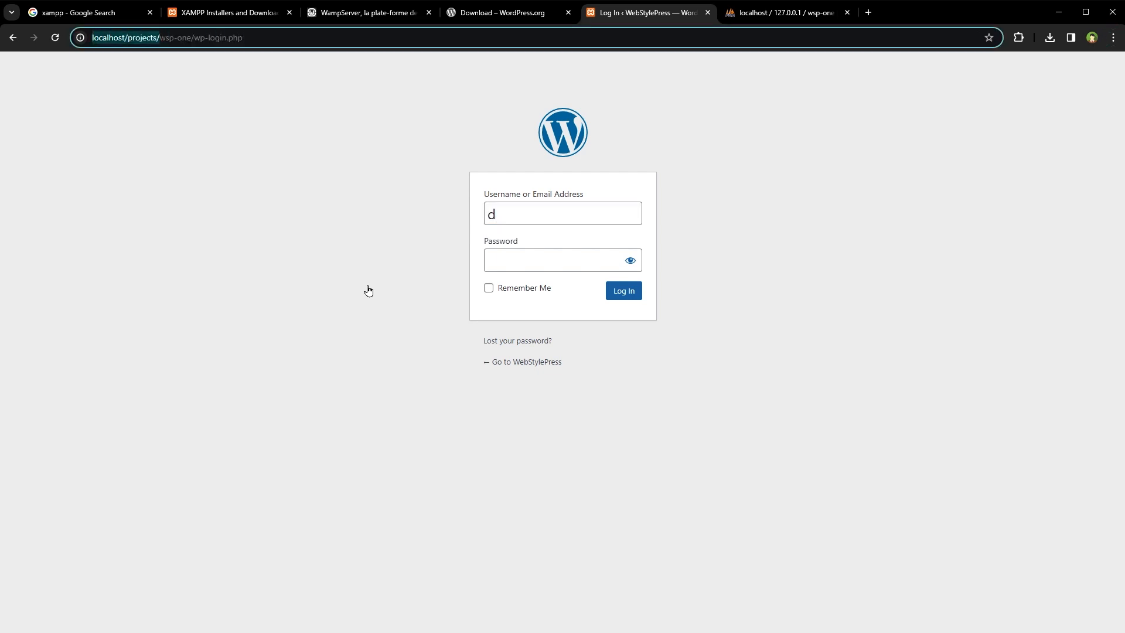
key("ctrl+shift+Right")
key("ctrl+shift+Right")
key("Right")
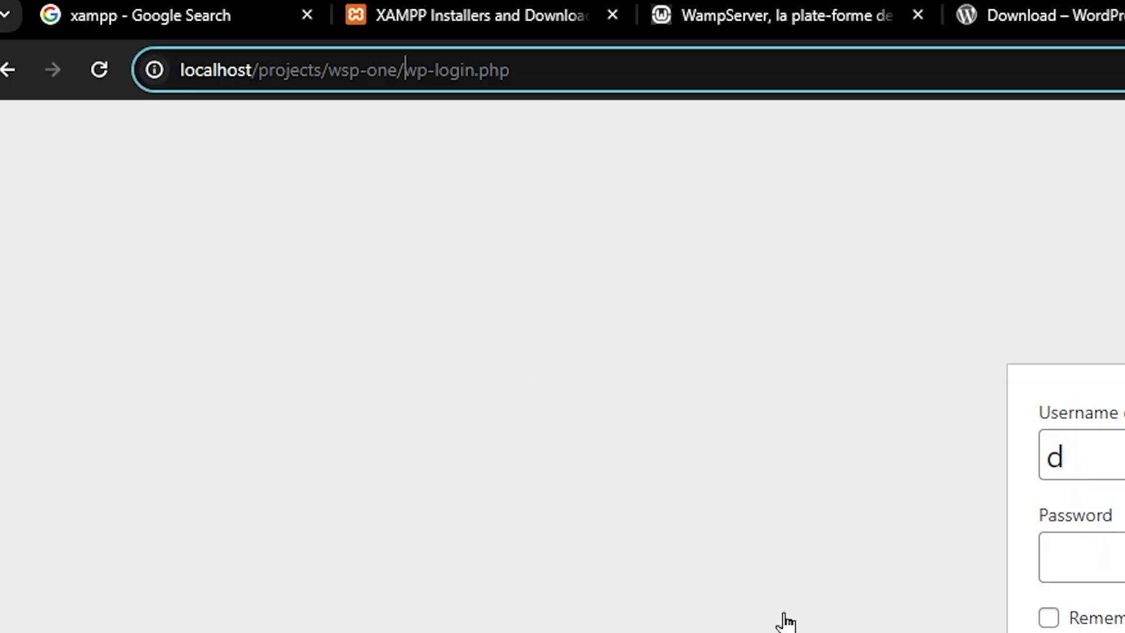
key("shift+End")
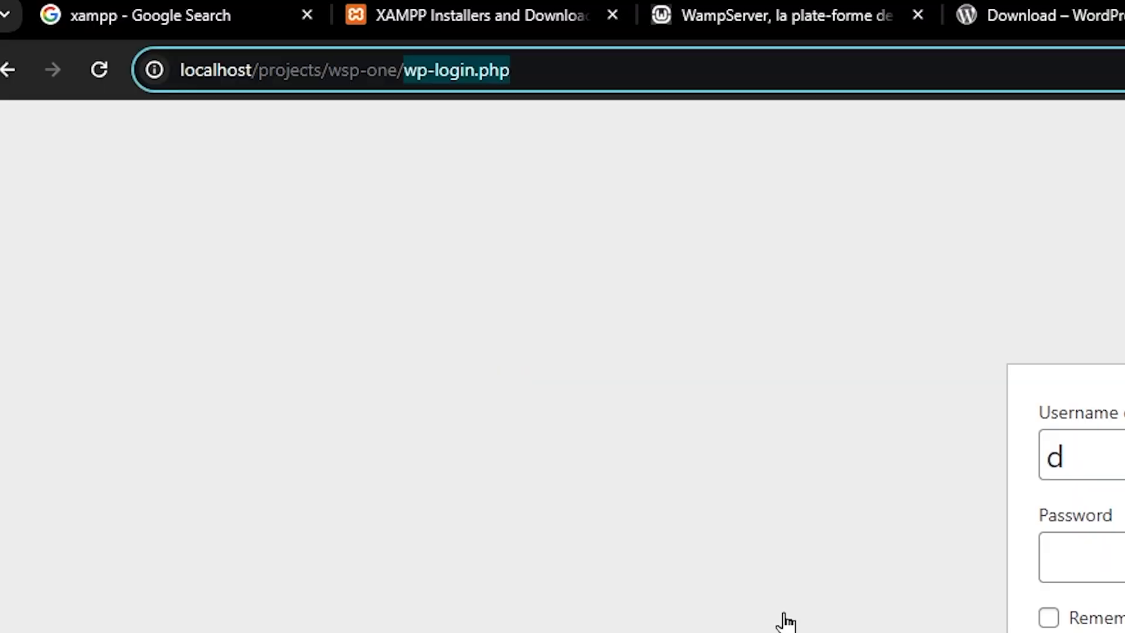
type("wp-admin")
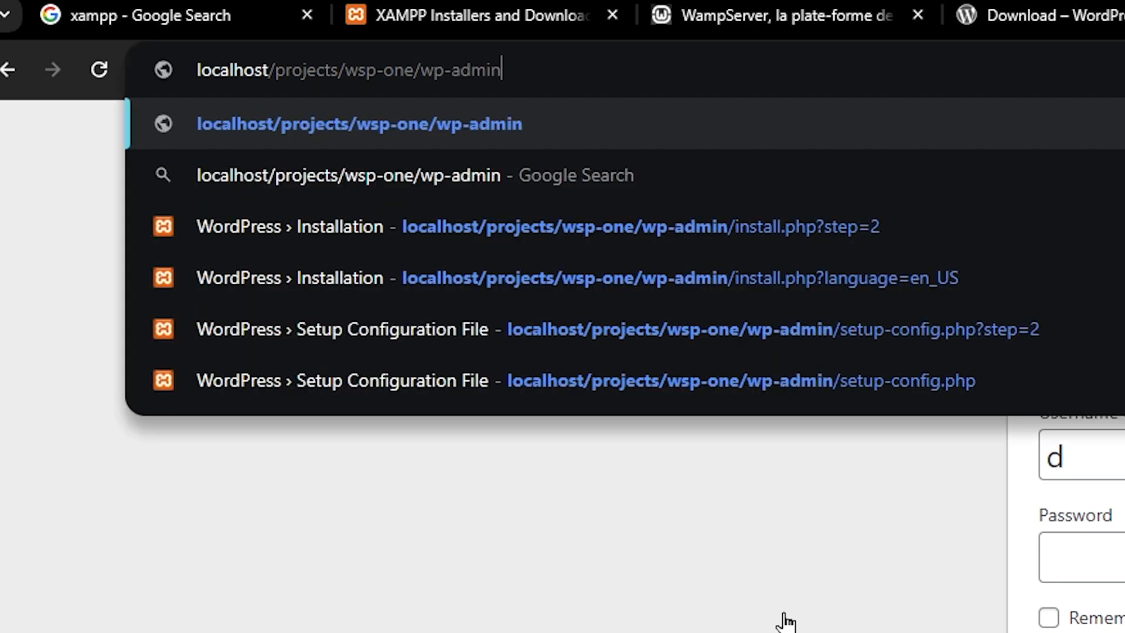
key("Return")
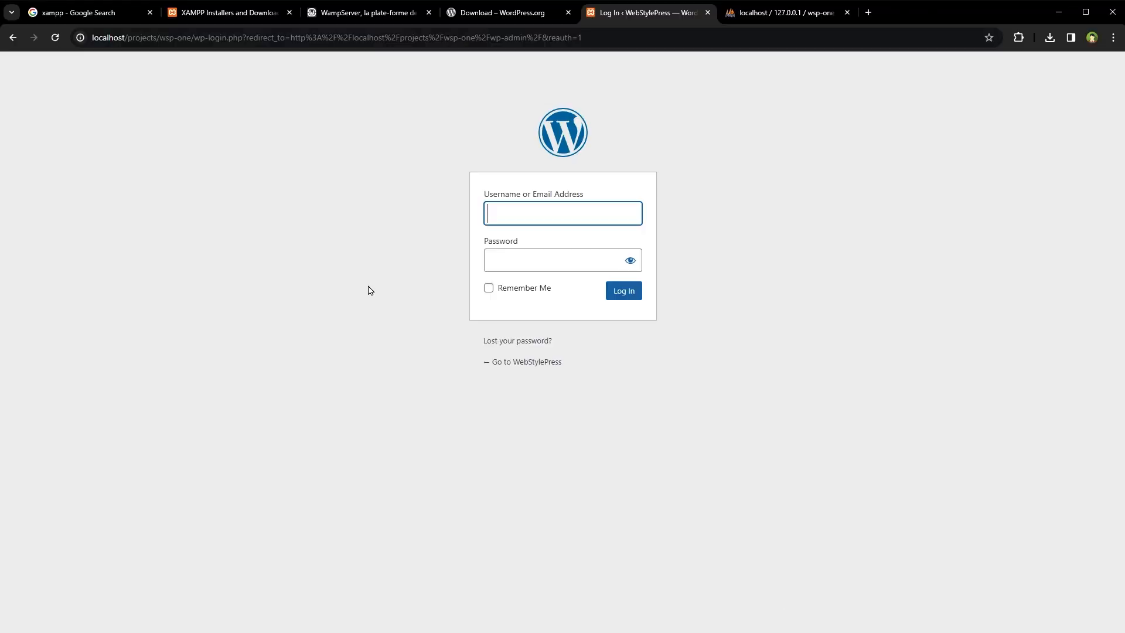
- Sign in with the administrator username and password
type("admin")
key("Tab")
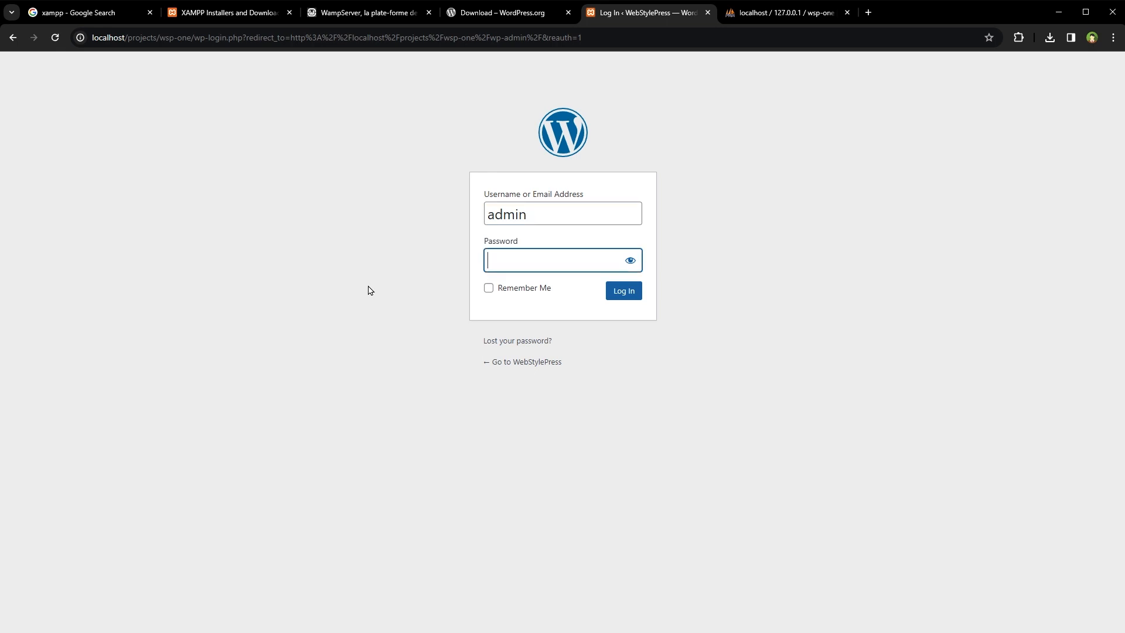
type("admin")
key("Return")
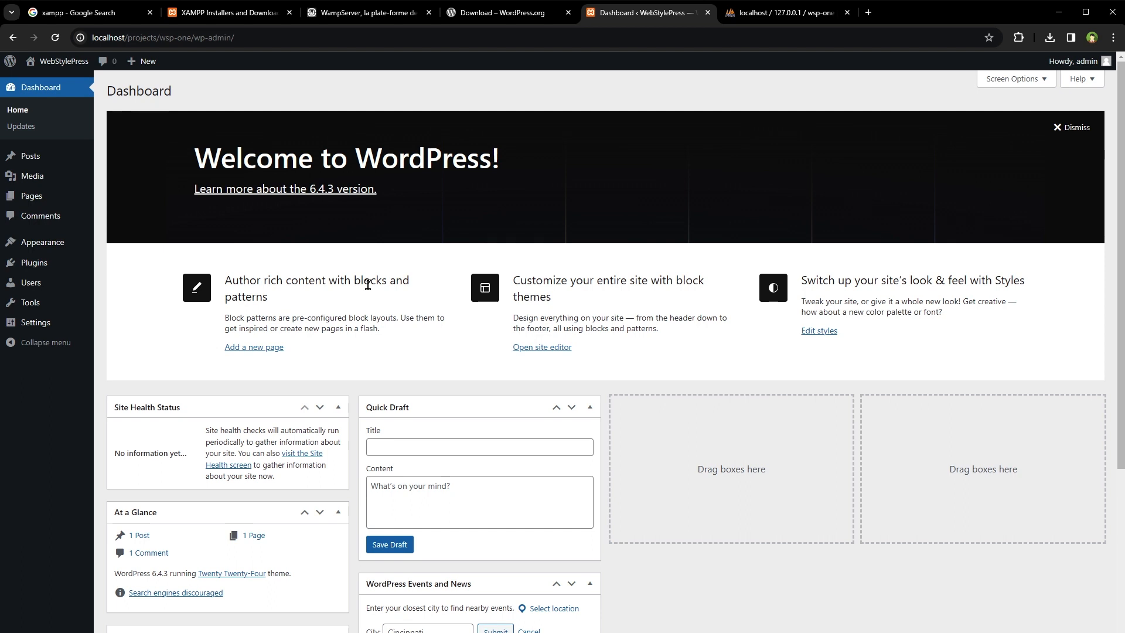
- Dismiss the Welcome panel and open Visit Site in a new tab at localhost/projects/wsp-one
left_click(1068, 128)
mouse_move(51, 196)
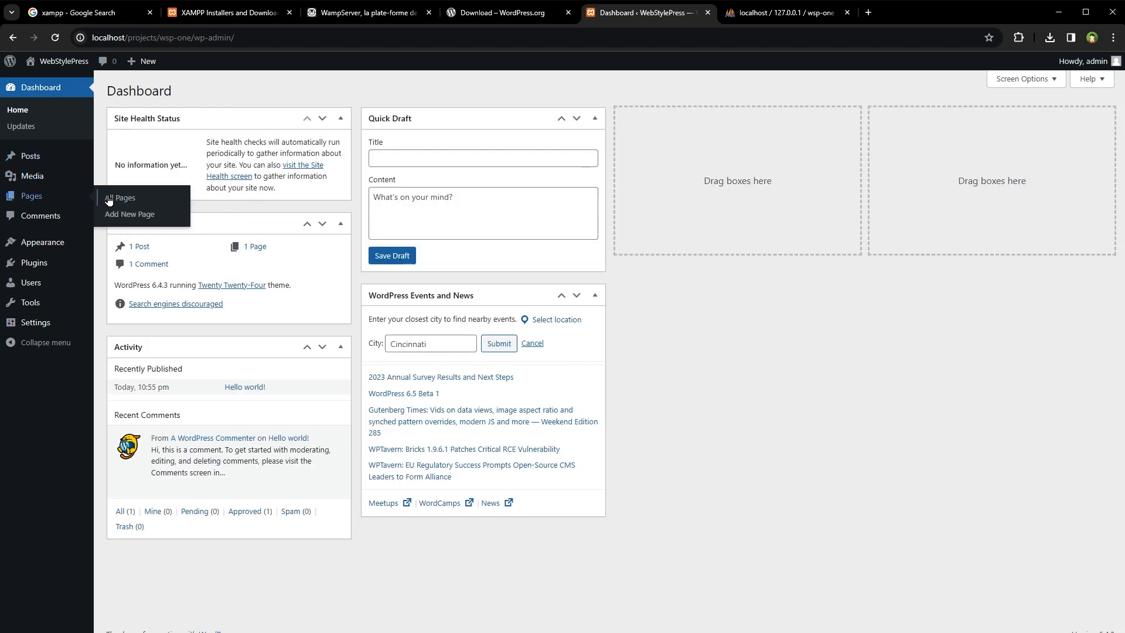
mouse_move(35, 161)
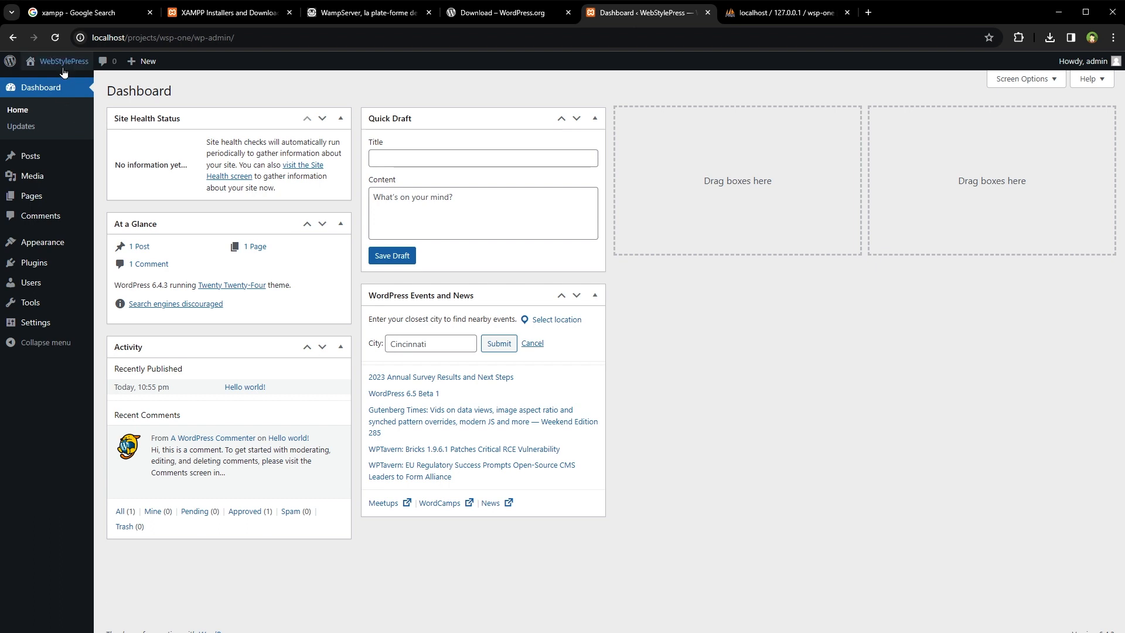
mouse_move(60, 70)
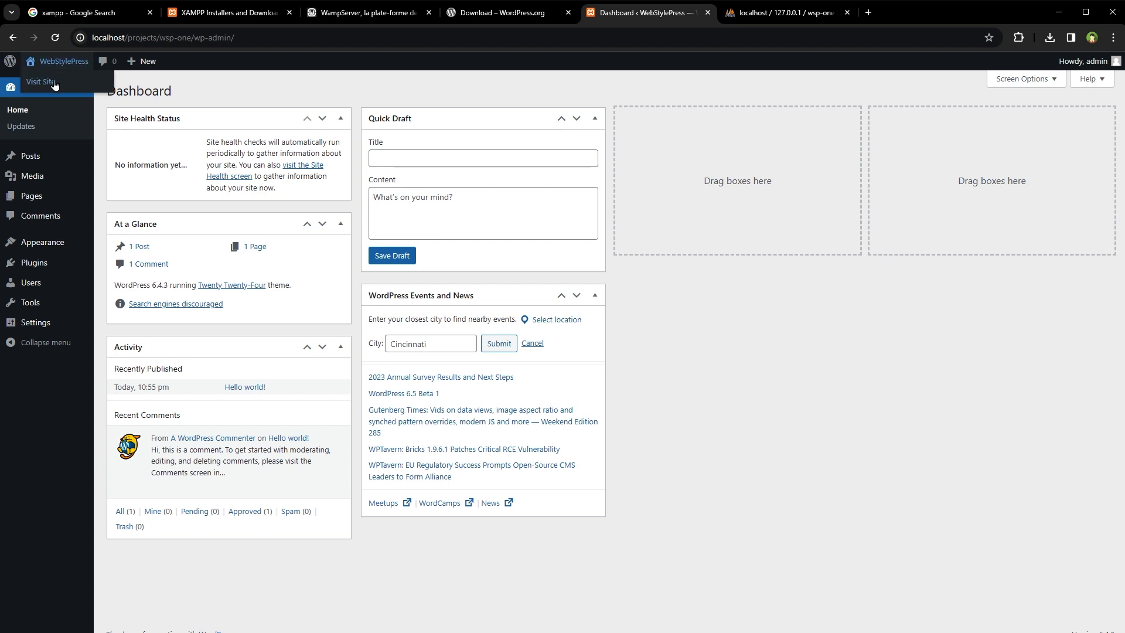
right_click(51, 79)
left_click(134, 92)
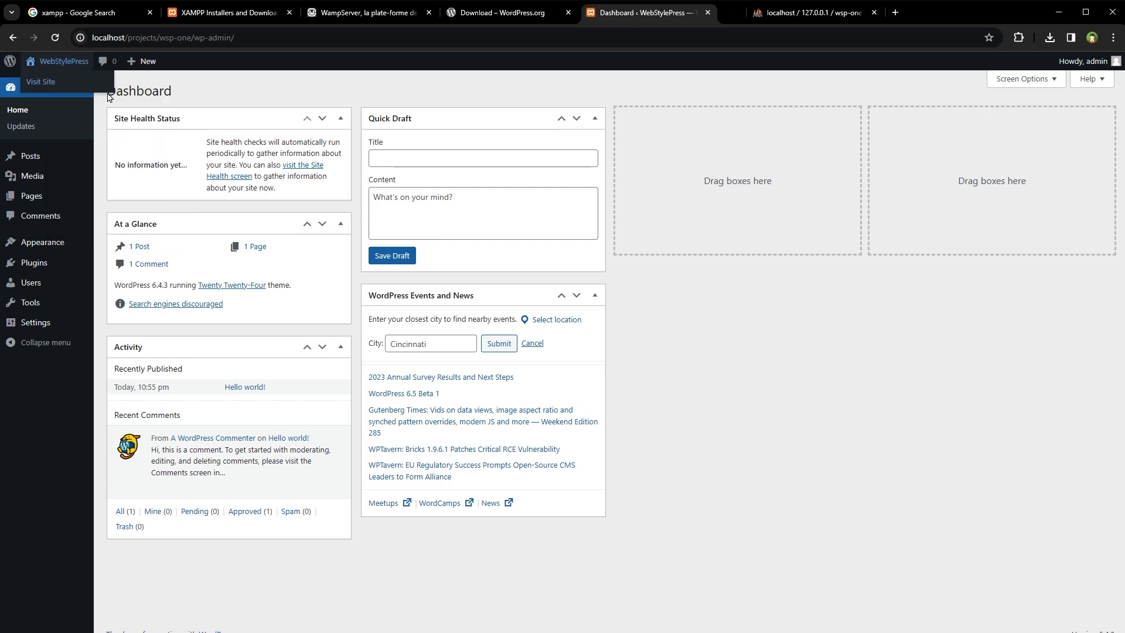
left_click(762, 18)
scroll(322, 308, "down", 10)
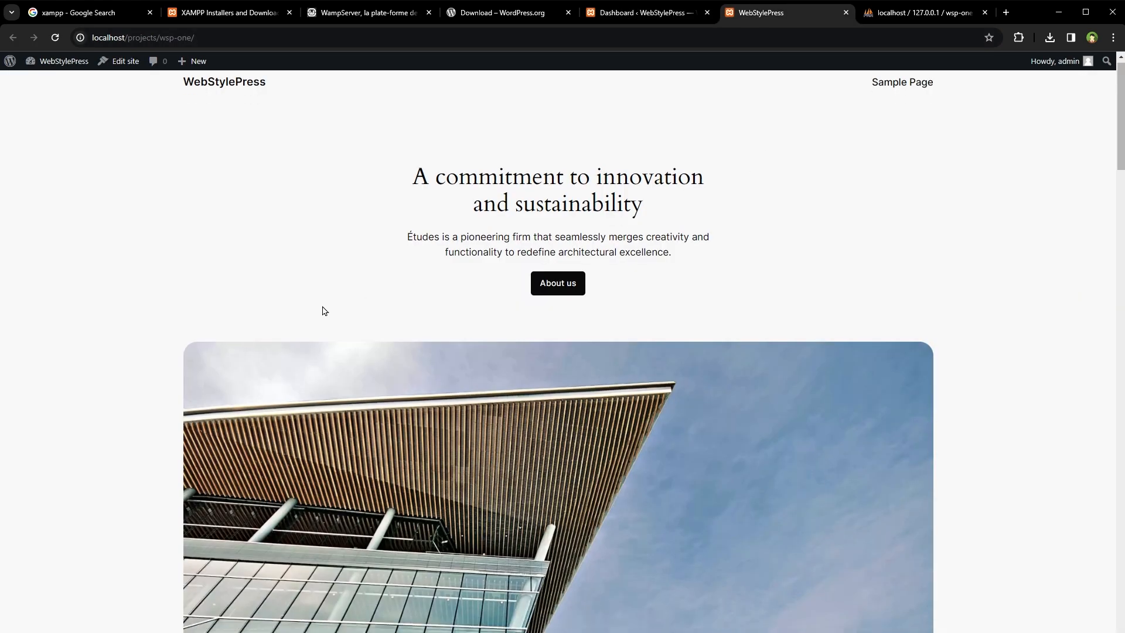
- Scroll the Twenty Twenty-Four homepage to its footer, view the wsp-one folder, and return to the Dashboard
scroll(312, 296, "down", 8)
left_click_drag(1120, 320, 1119, 132)
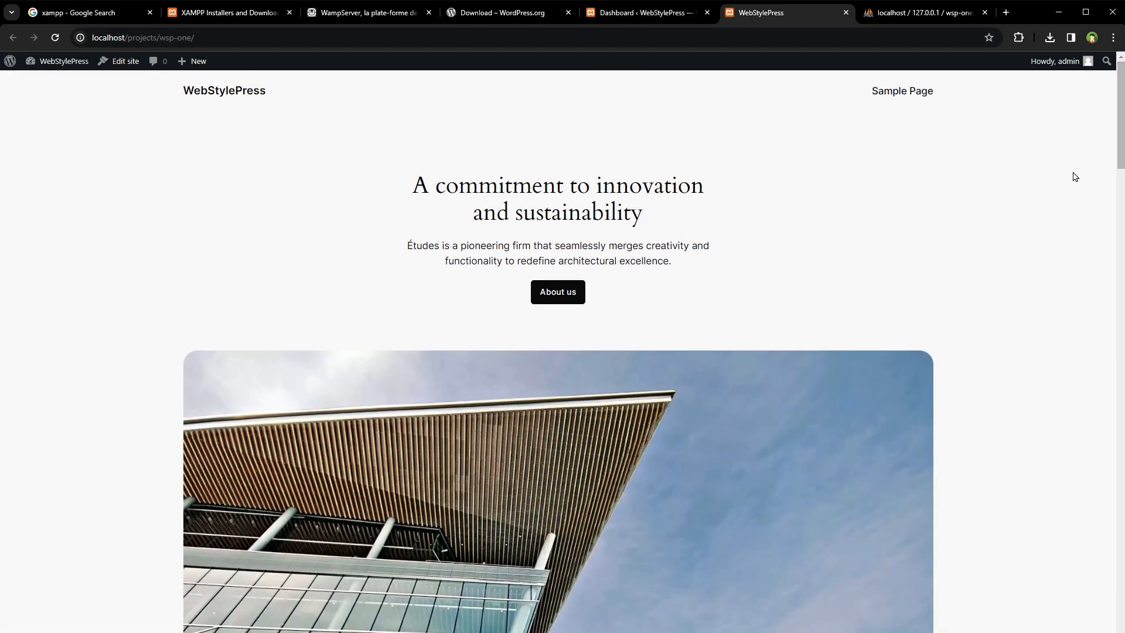
left_click(675, 14)
left_click(773, 16)
key("ctrl+l")
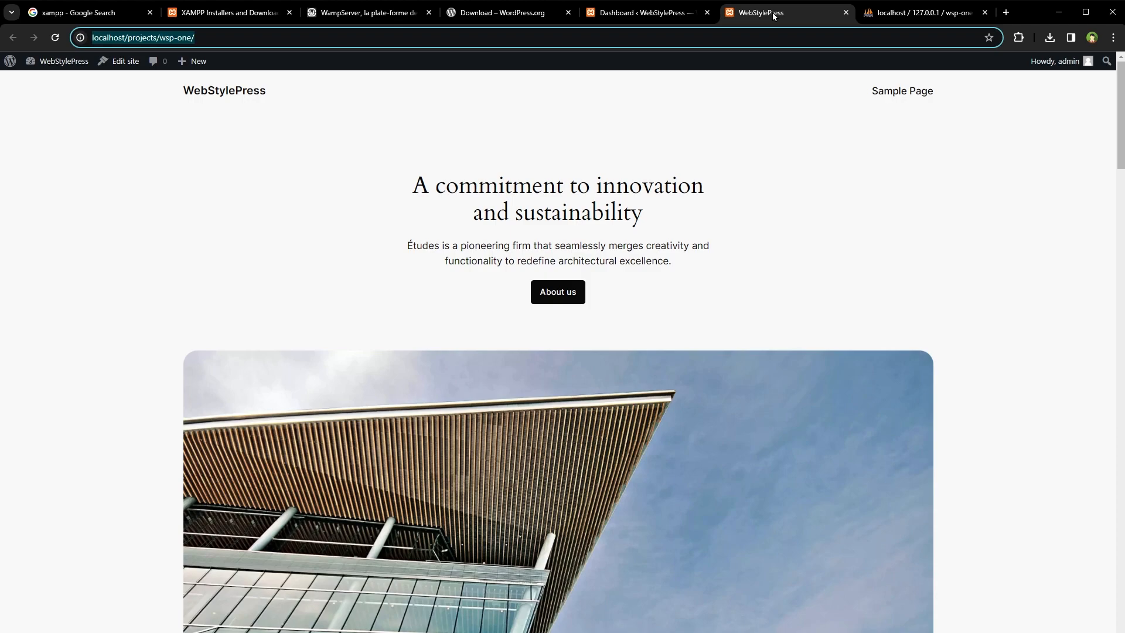
key("alt+Tab")
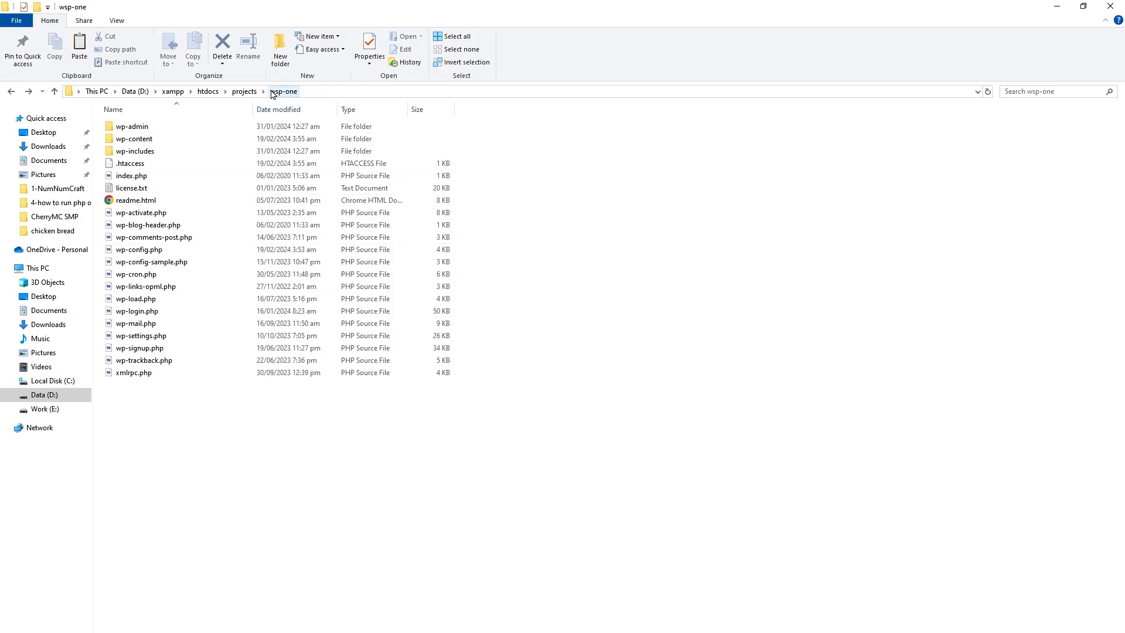
key("alt+Tab")
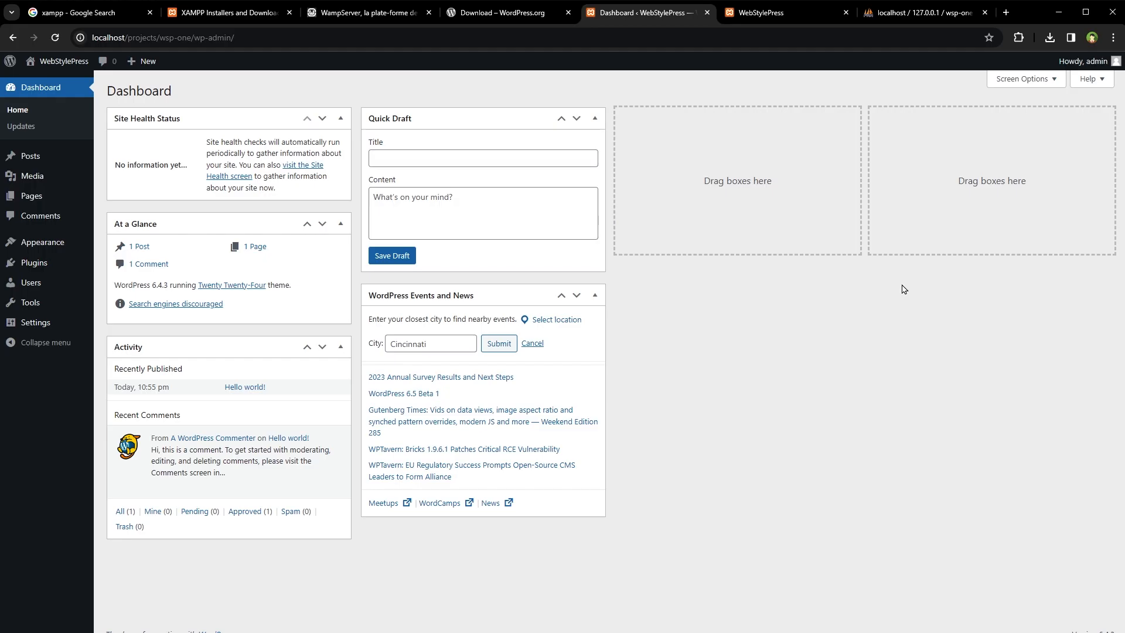